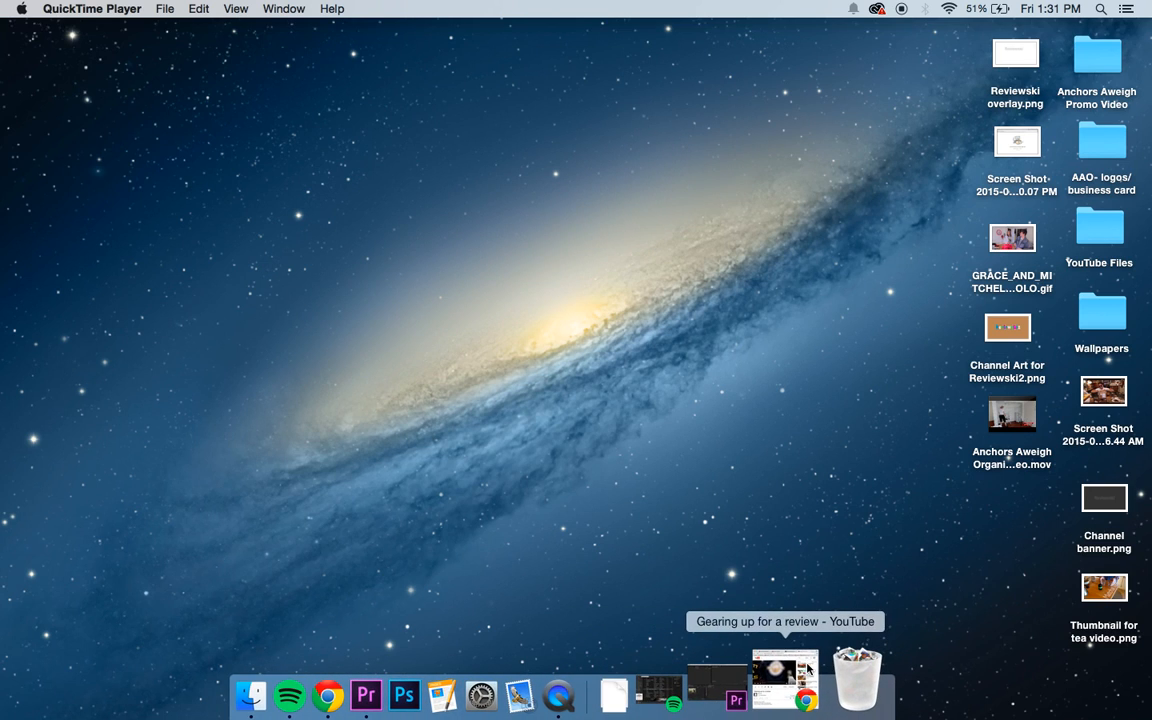
Step: Play part of the "Gearing up for a review" YouTube video in full screen, exit full screen and minimize the browser
click(806, 672)
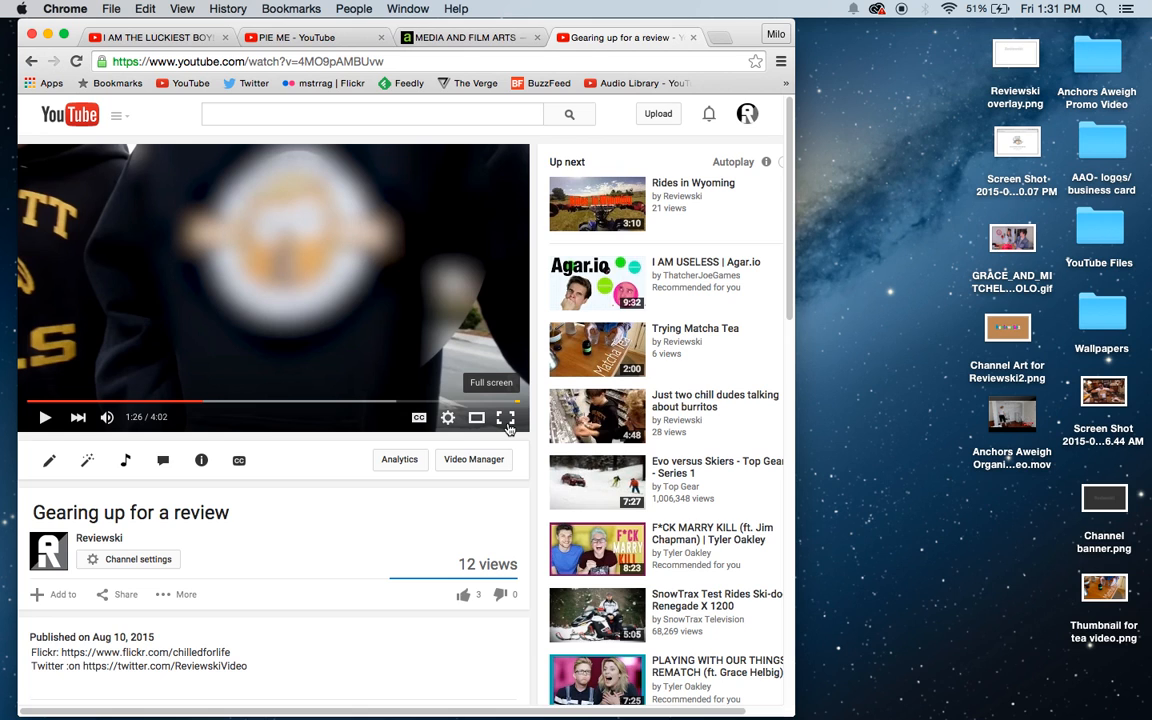
click(506, 418)
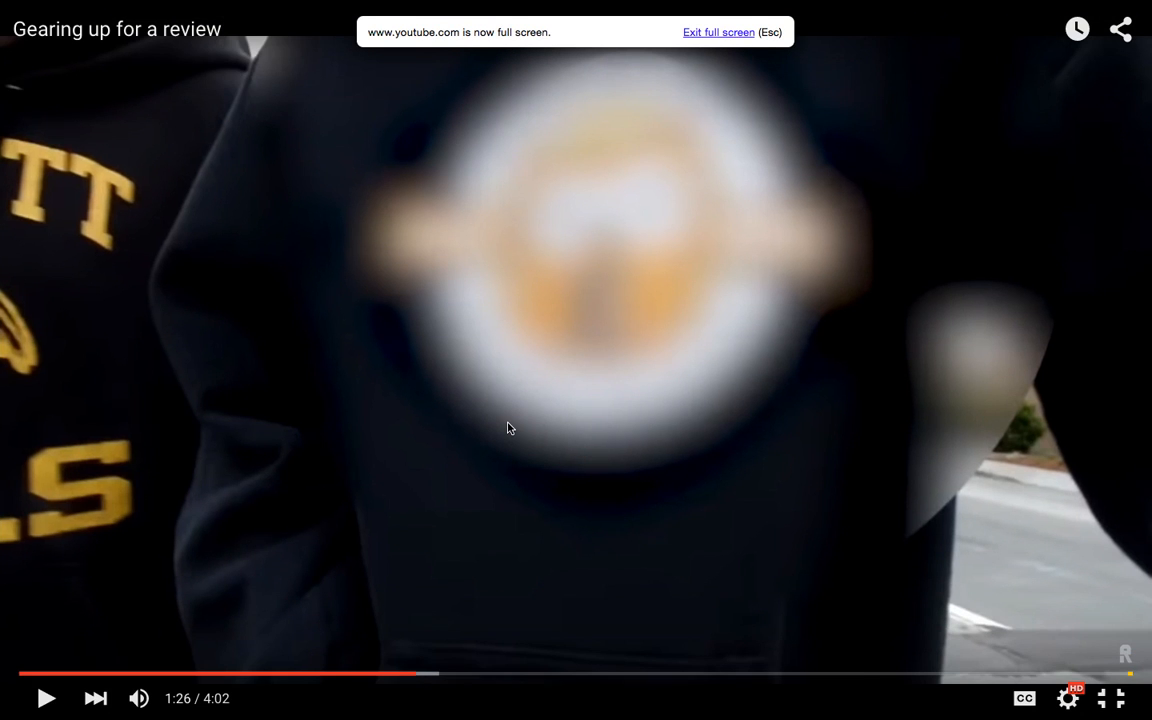
click(507, 428)
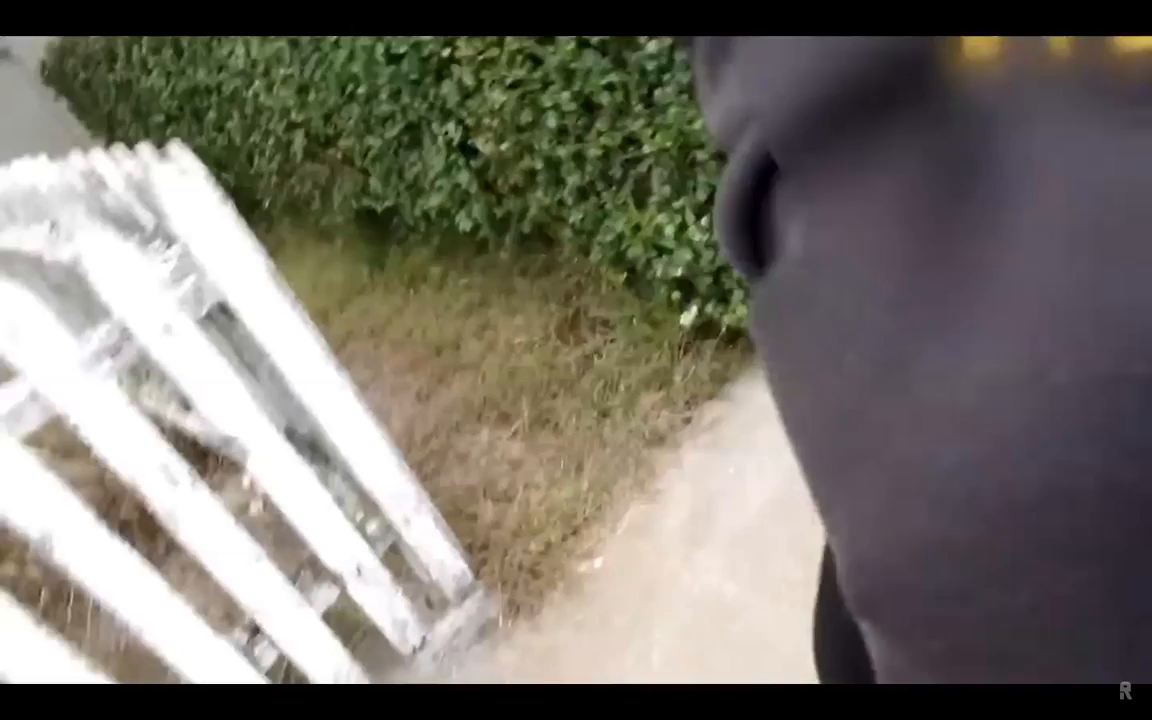
click(508, 428)
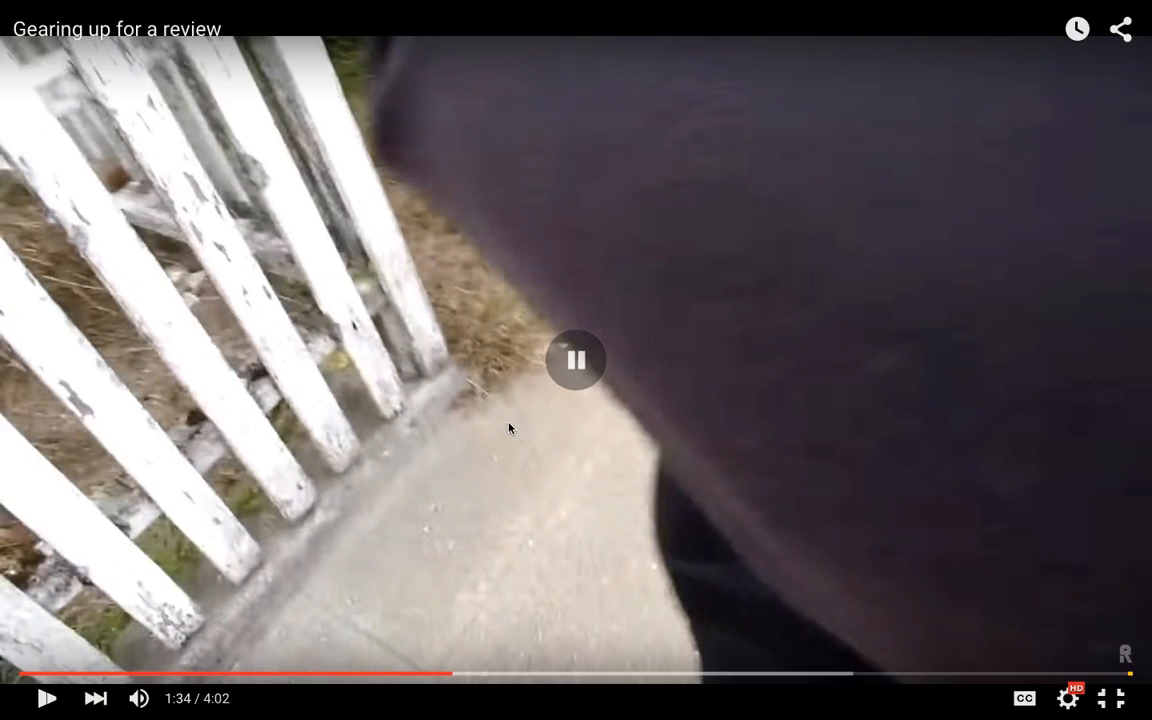
key(Escape)
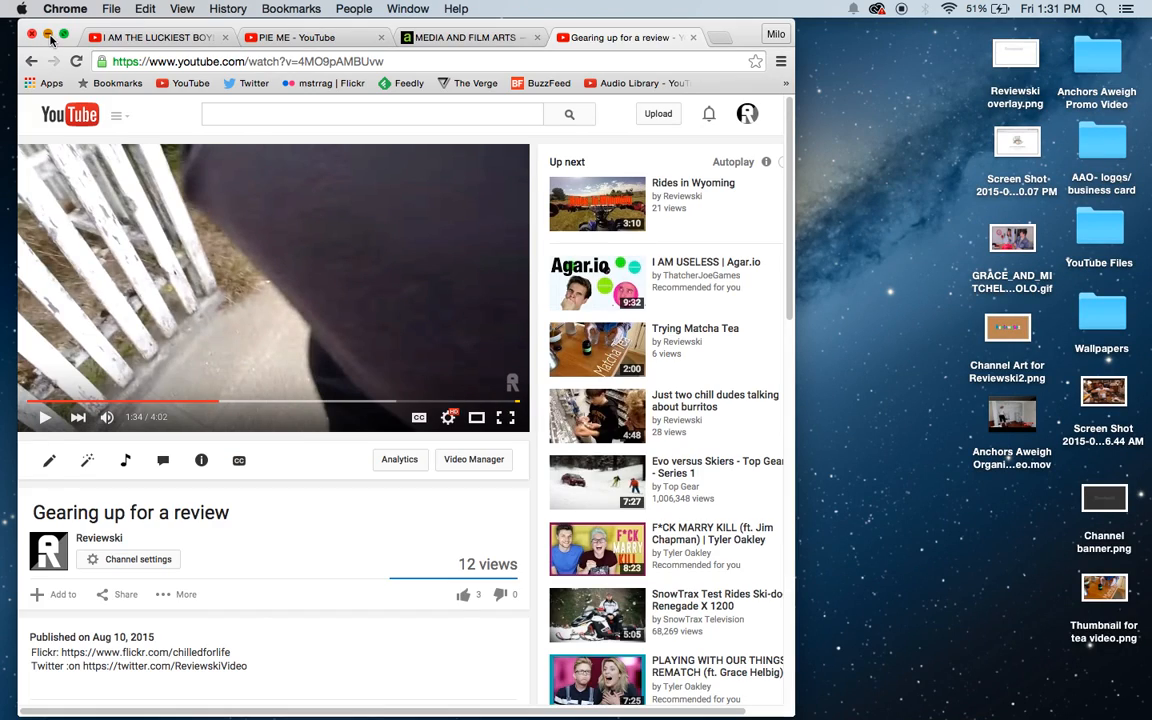
click(48, 35)
Step: Switch to Premiere Pro and create a sequence from the SAM_2963.MP4 clip
mouse_move(700, 700)
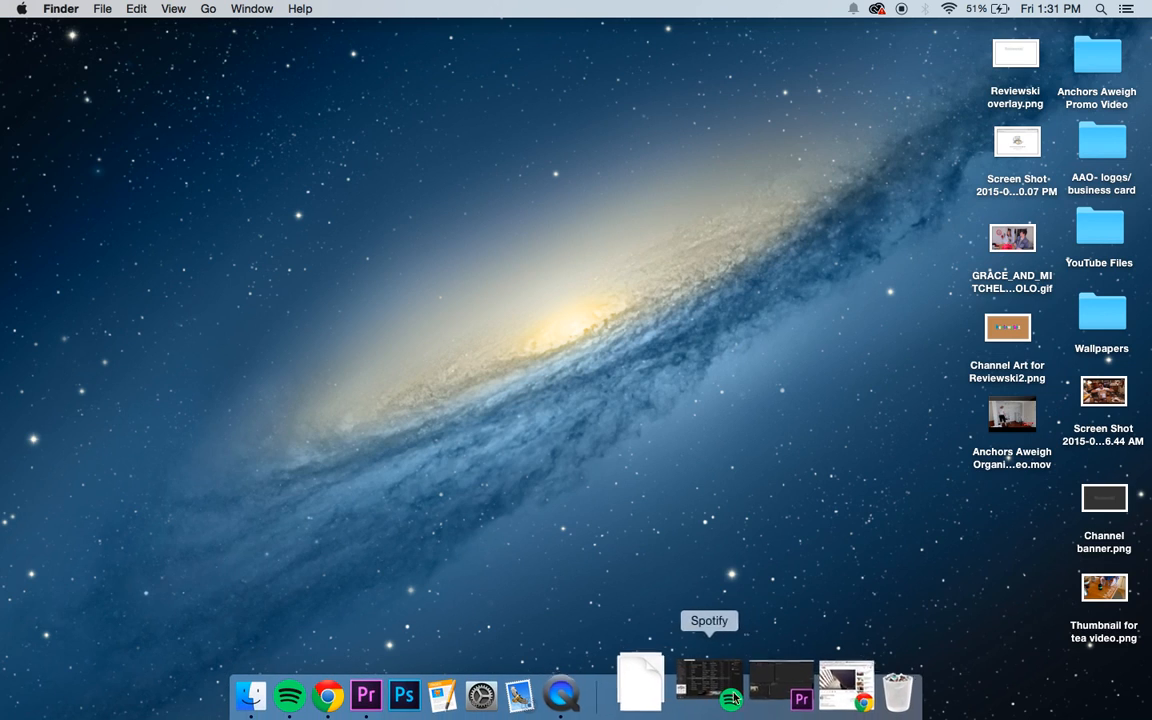
click(782, 688)
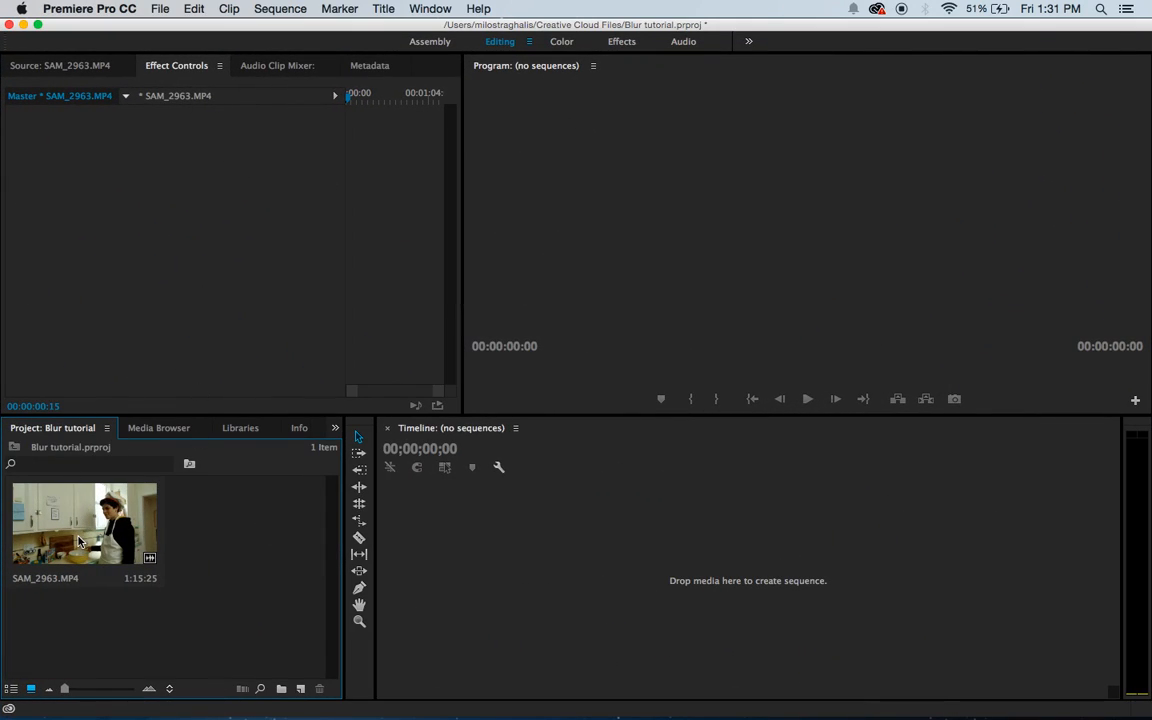
drag(78, 541, 560, 535)
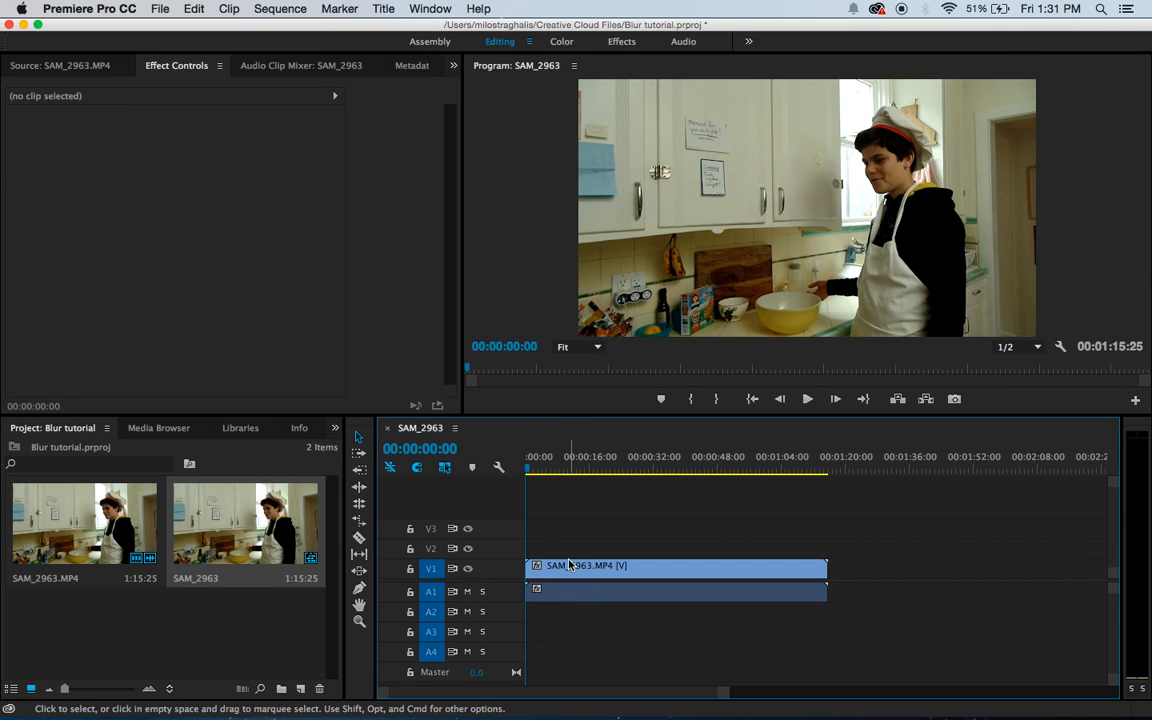
Step: Duplicate the SAM_2963.MP4 clip in the sequence and place the copy on V2 directly above the original
click(568, 565)
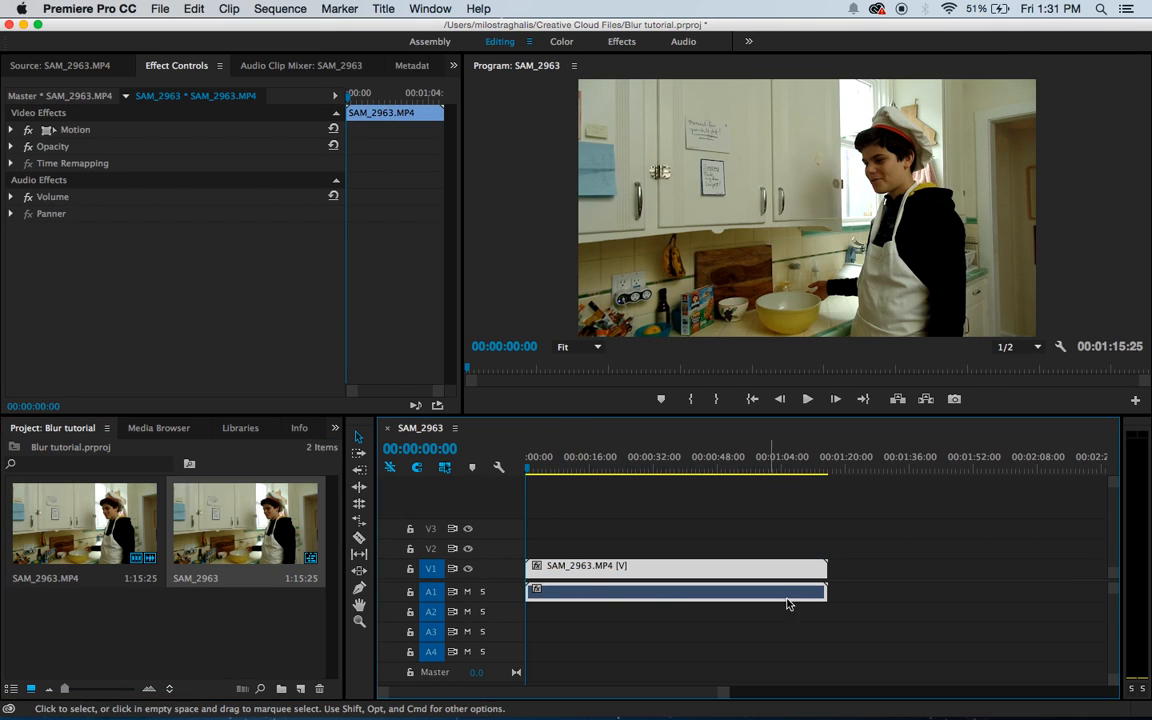
click(852, 470)
key(super+v)
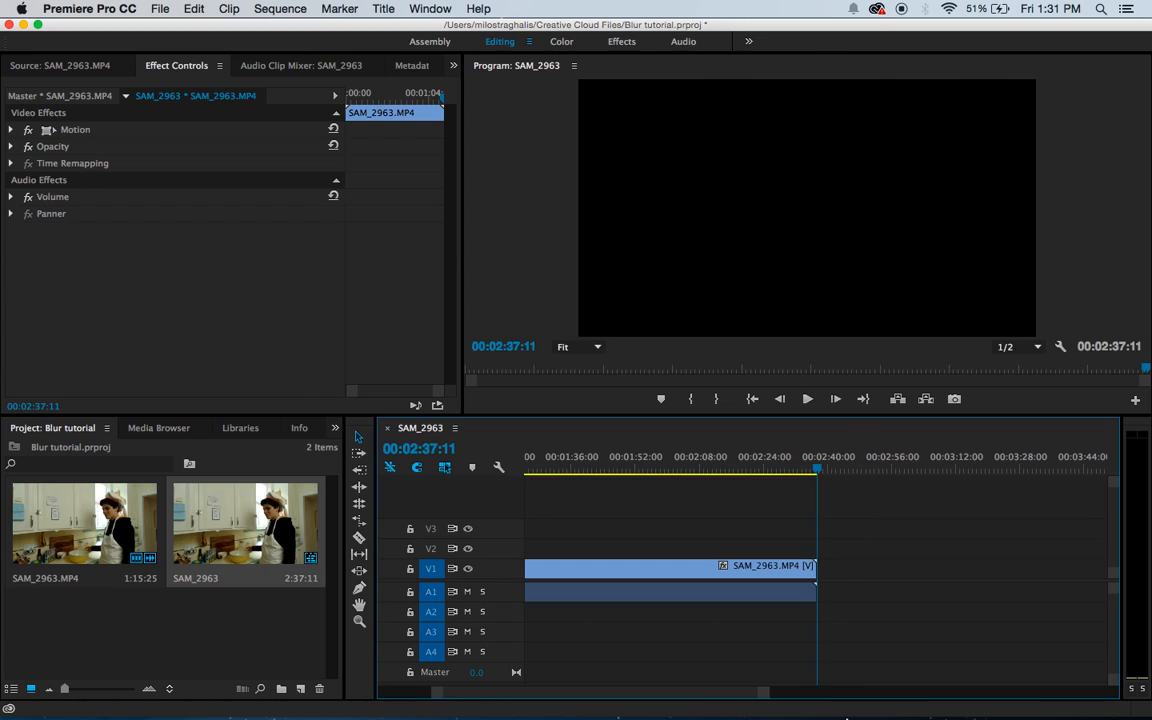
drag(770, 692, 882, 669)
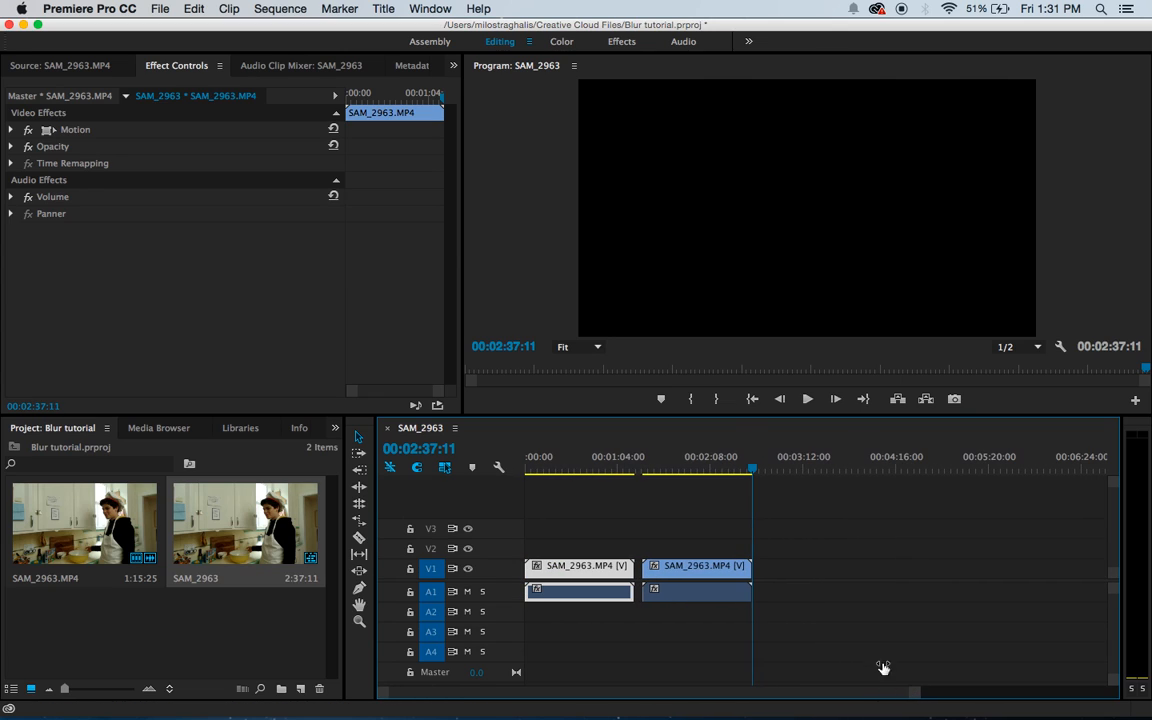
drag(687, 578, 536, 549)
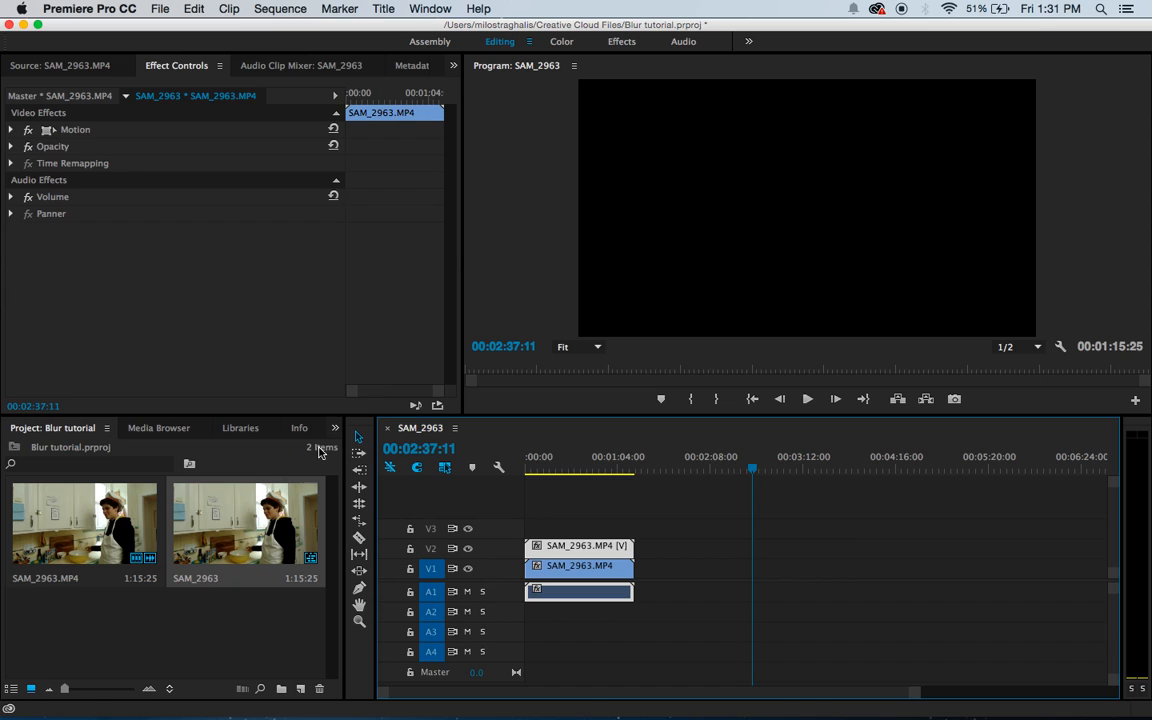
Step: Search the effects for "blur" and apply Gaussian Blur twice to the SAM_2963.MP4 copy on V2
click(335, 428)
click(357, 473)
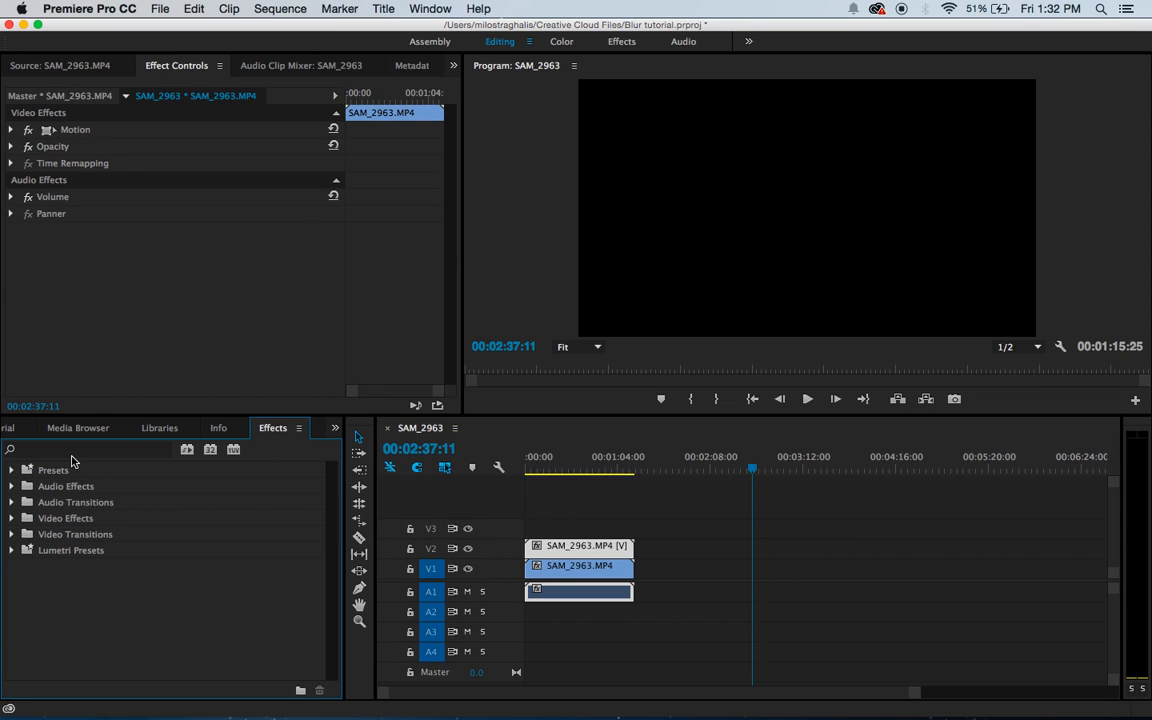
click(67, 451)
text(blu)
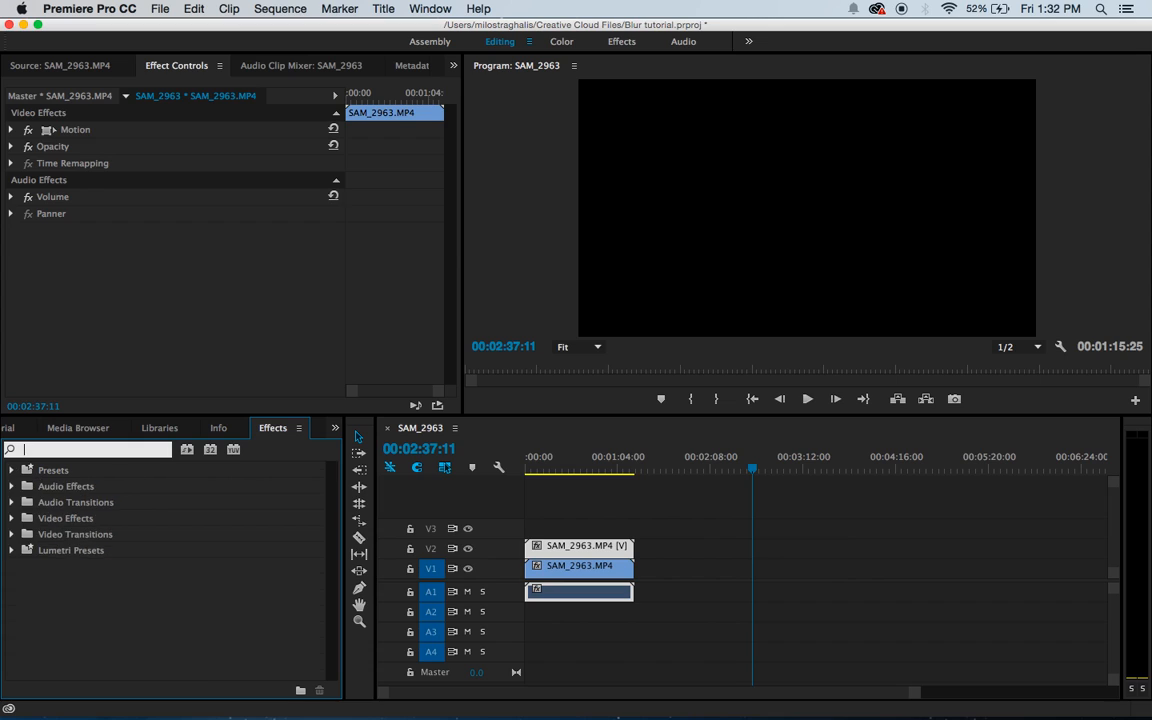
text(e)
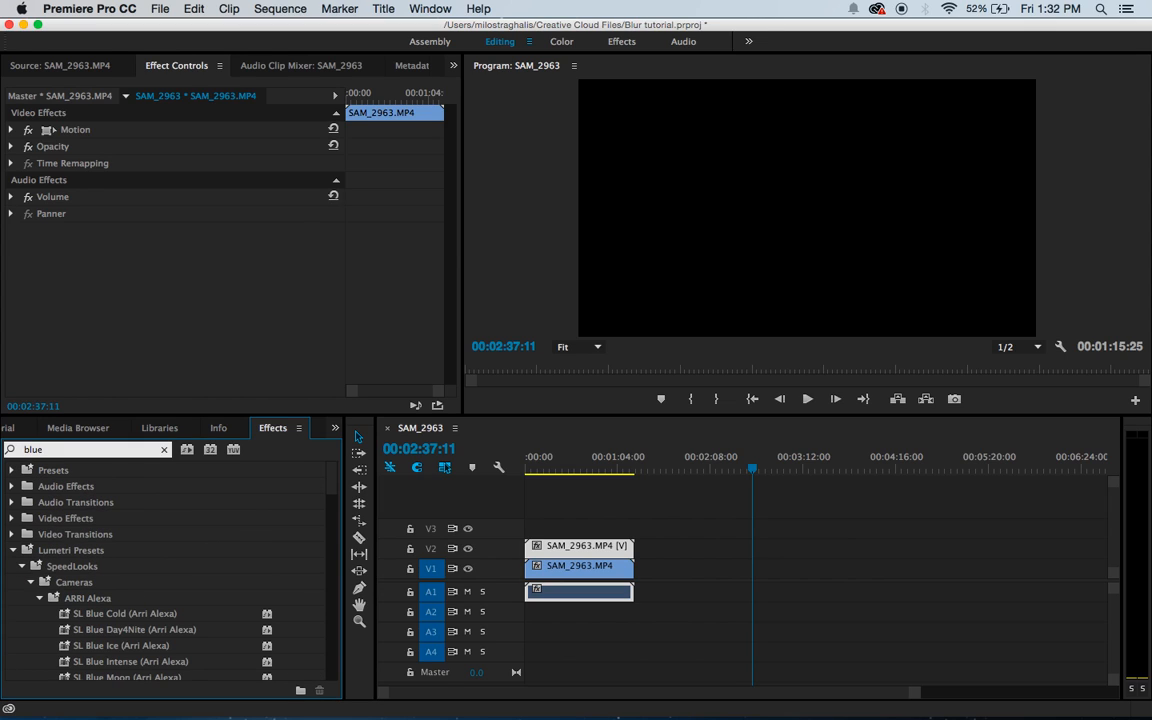
key(BackSpace)
text(r)
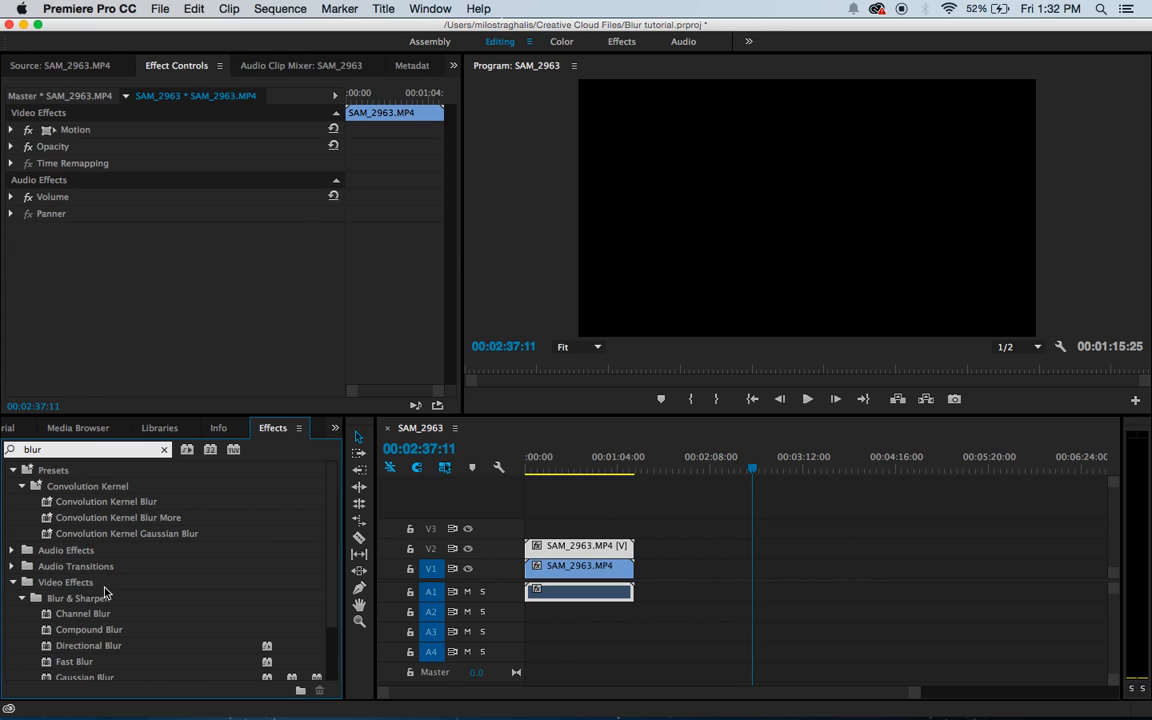
scroll(96, 527, down, 2)
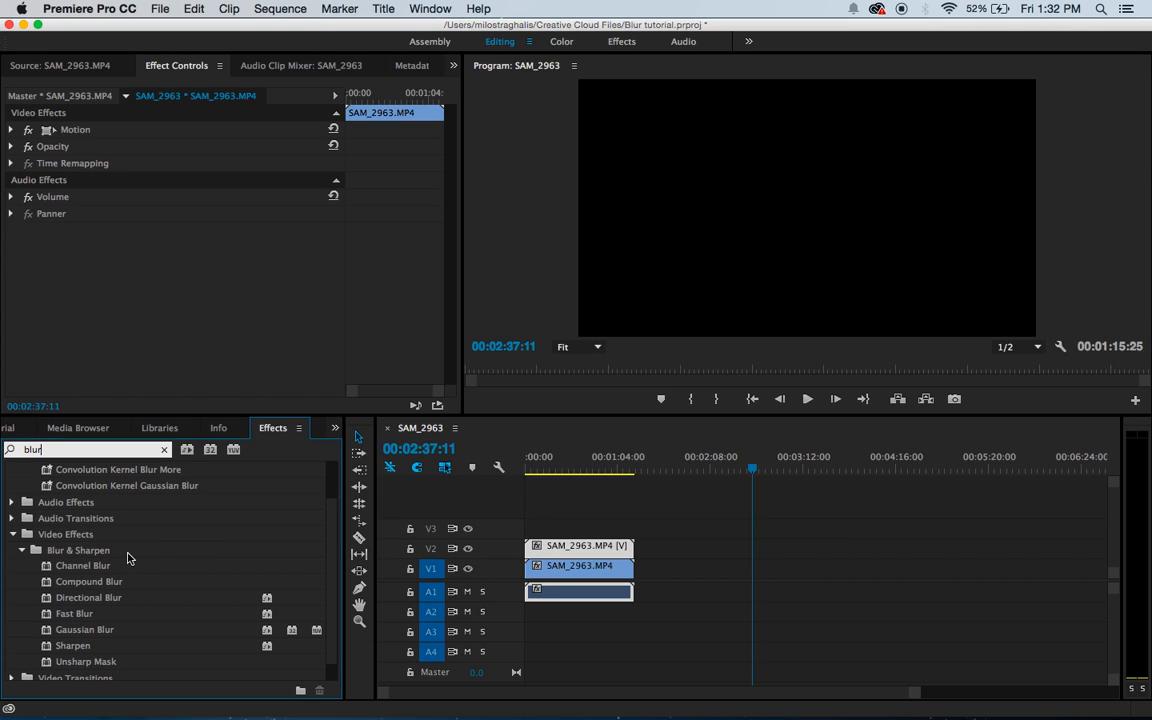
double_click(84, 632)
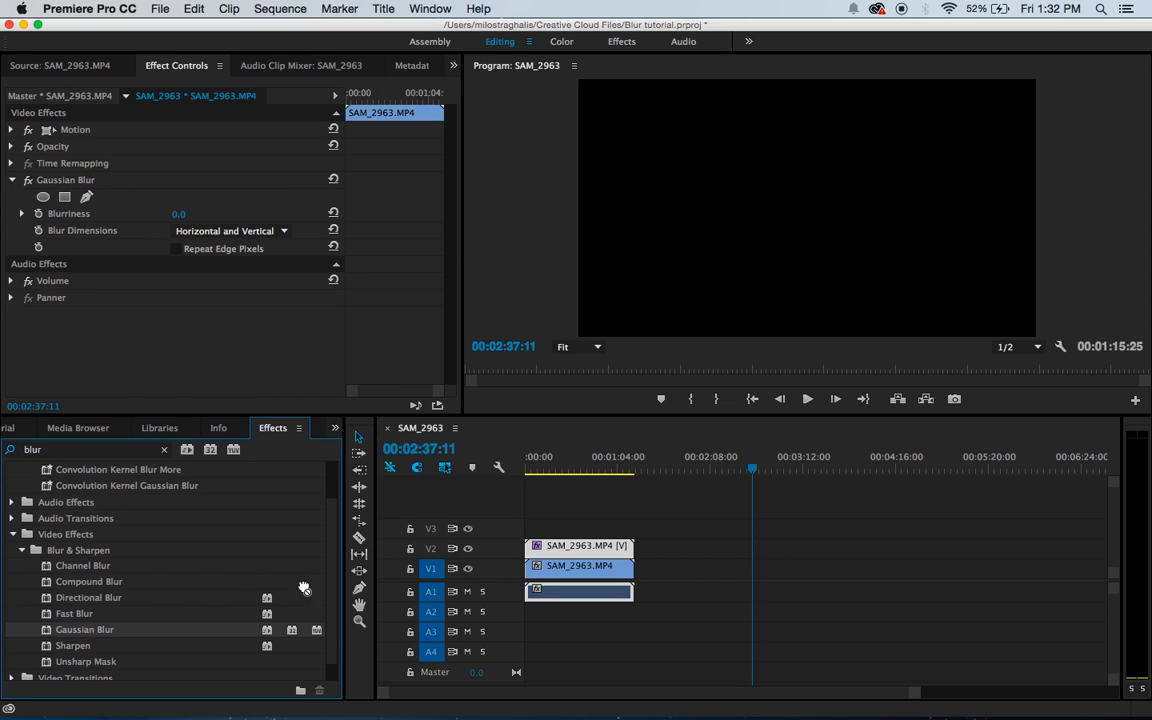
drag(449, 548, 570, 550)
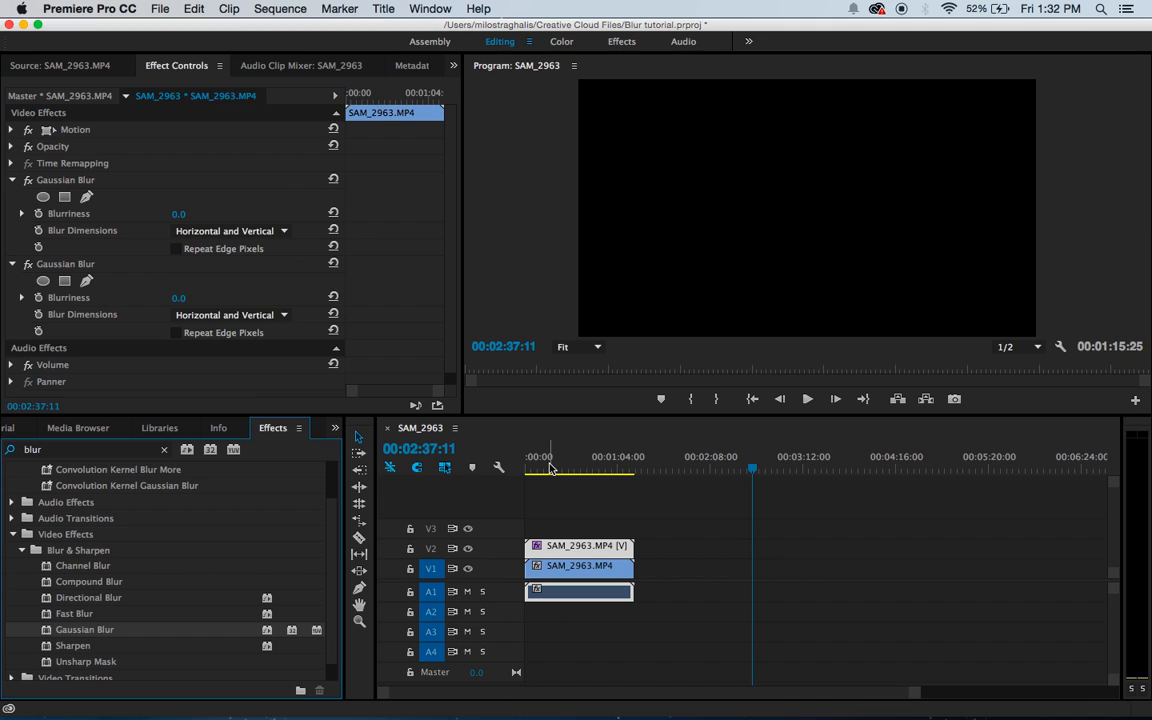
Step: Move the playhead to 00:00:14:27 and set the V2 clip's first Gaussian Blur to a Blurriness of 83.0
click(7, 430)
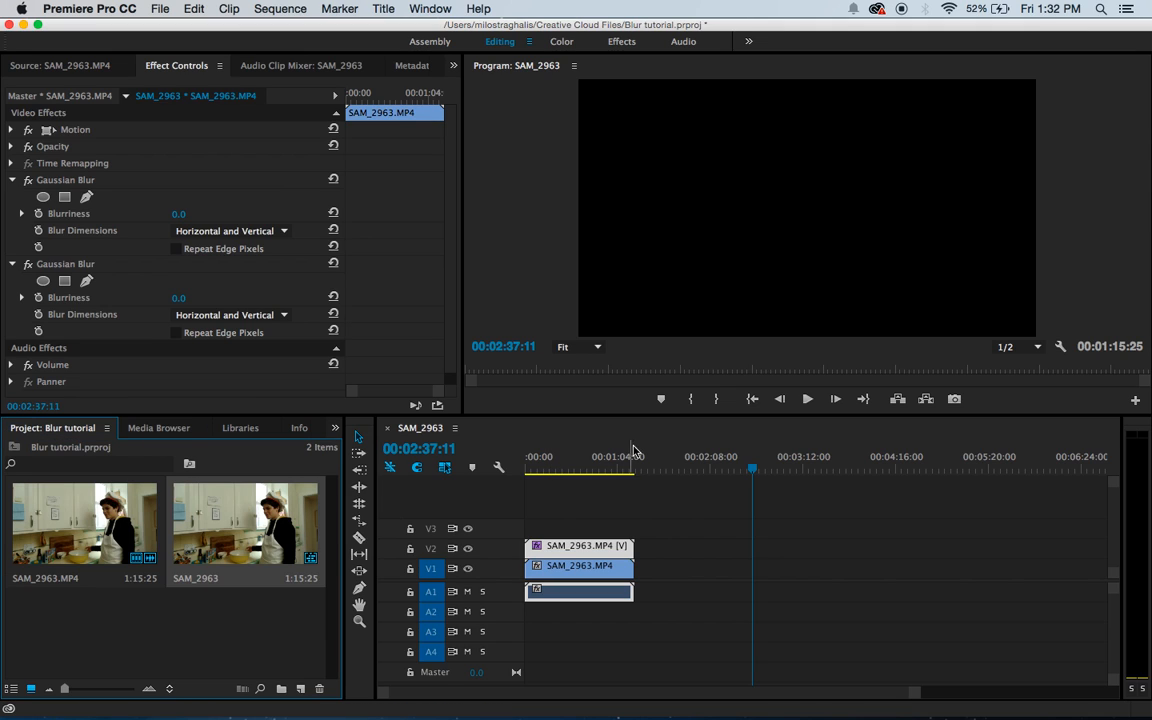
click(545, 468)
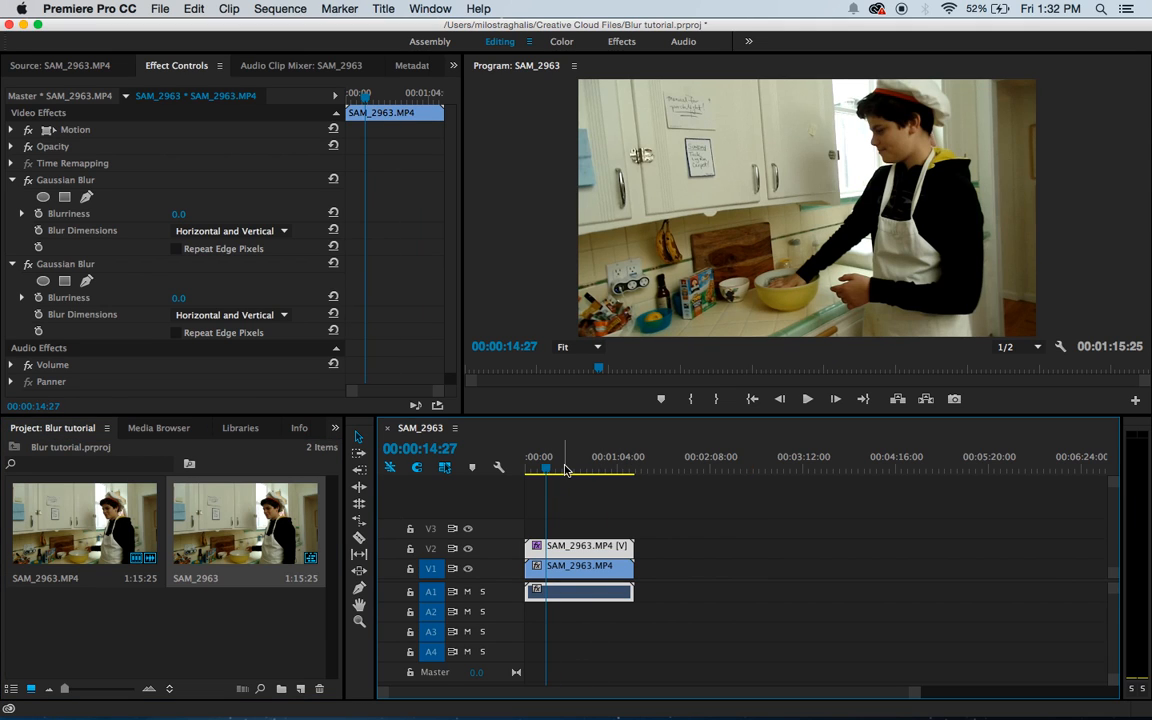
key(XF86AudioRaiseVolume)
click(82, 68)
click(160, 66)
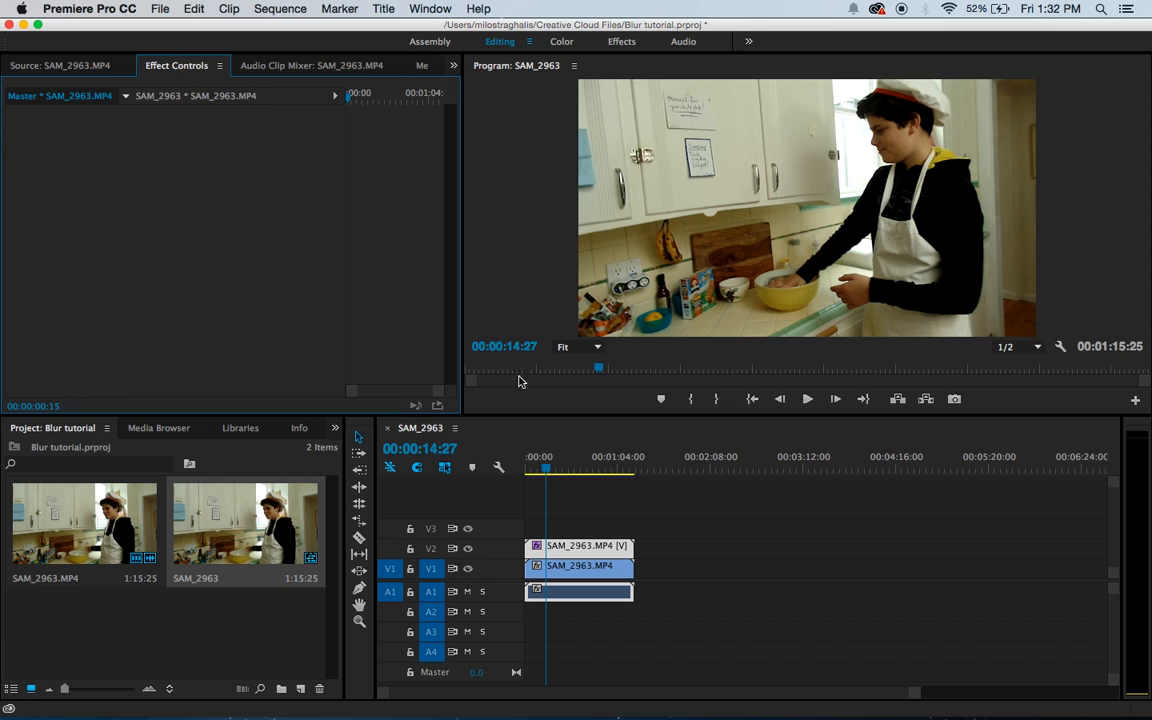
double_click(567, 548)
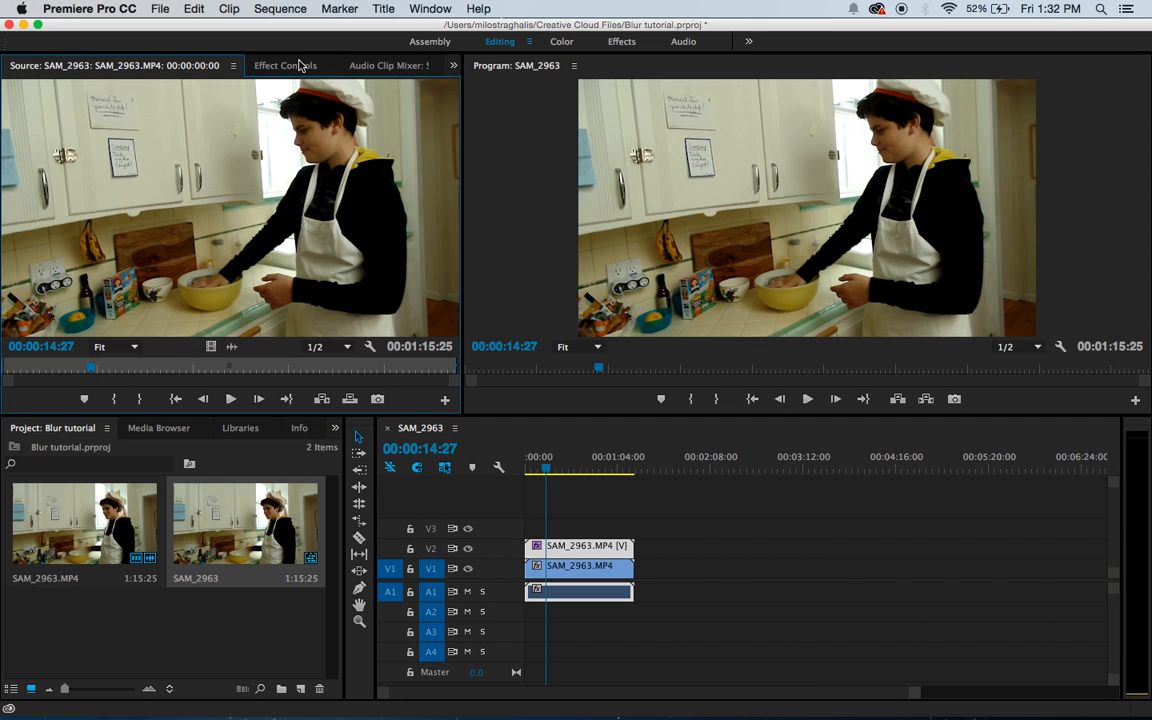
click(299, 66)
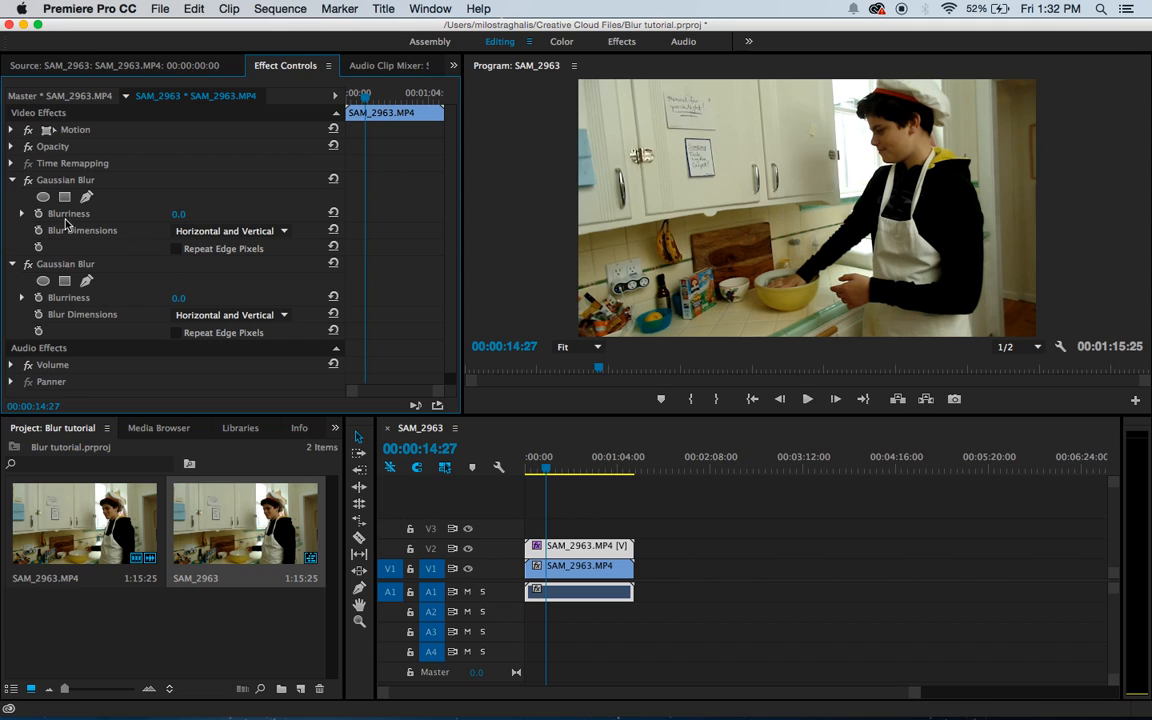
drag(177, 214, 246, 214)
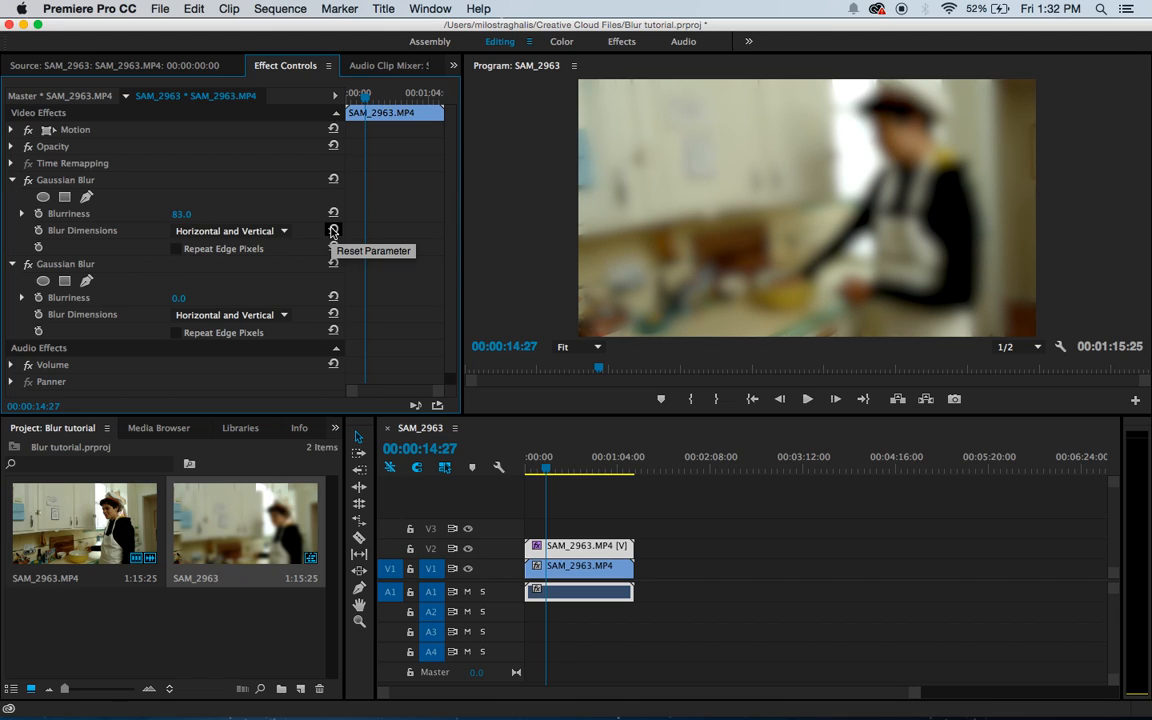
Step: Create a new 1920 × 1080 title named "Blur"
click(537, 443)
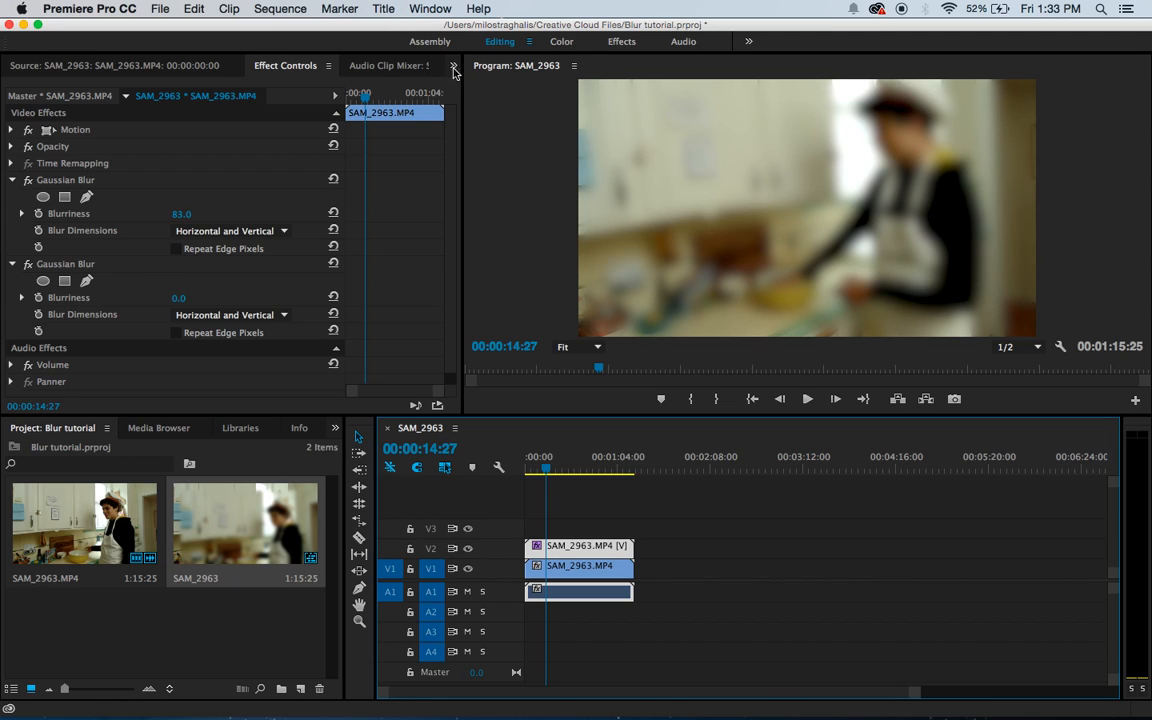
click(384, 10)
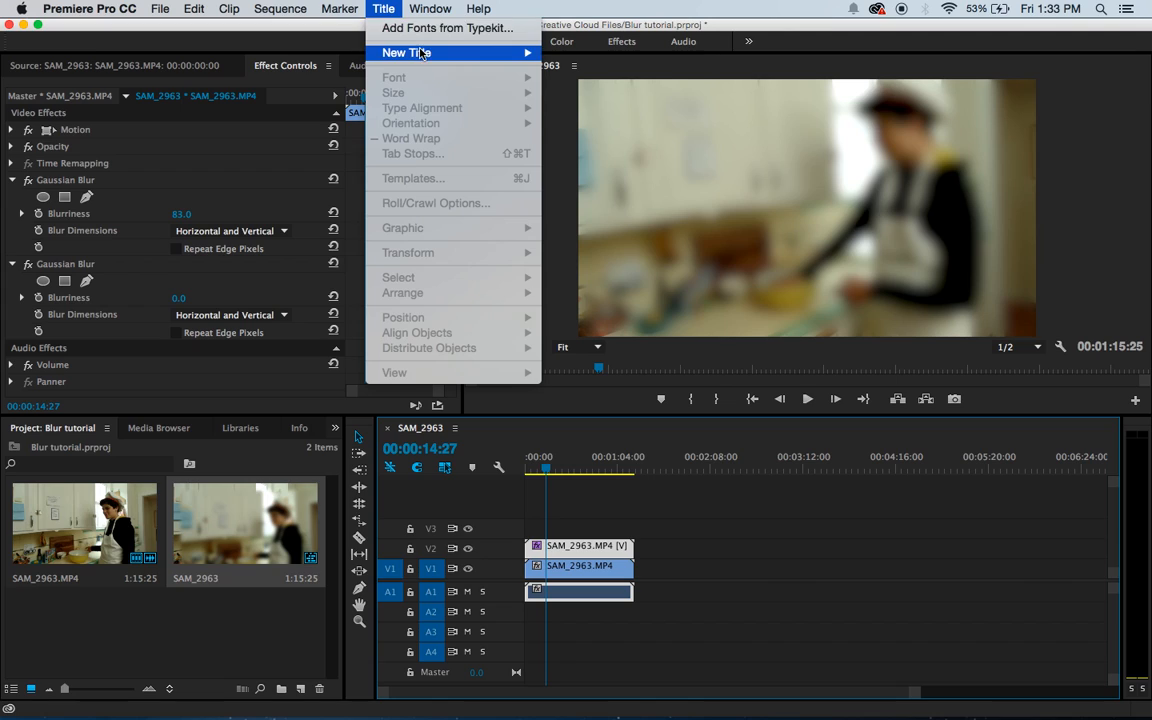
mouse_move(424, 56)
click(592, 53)
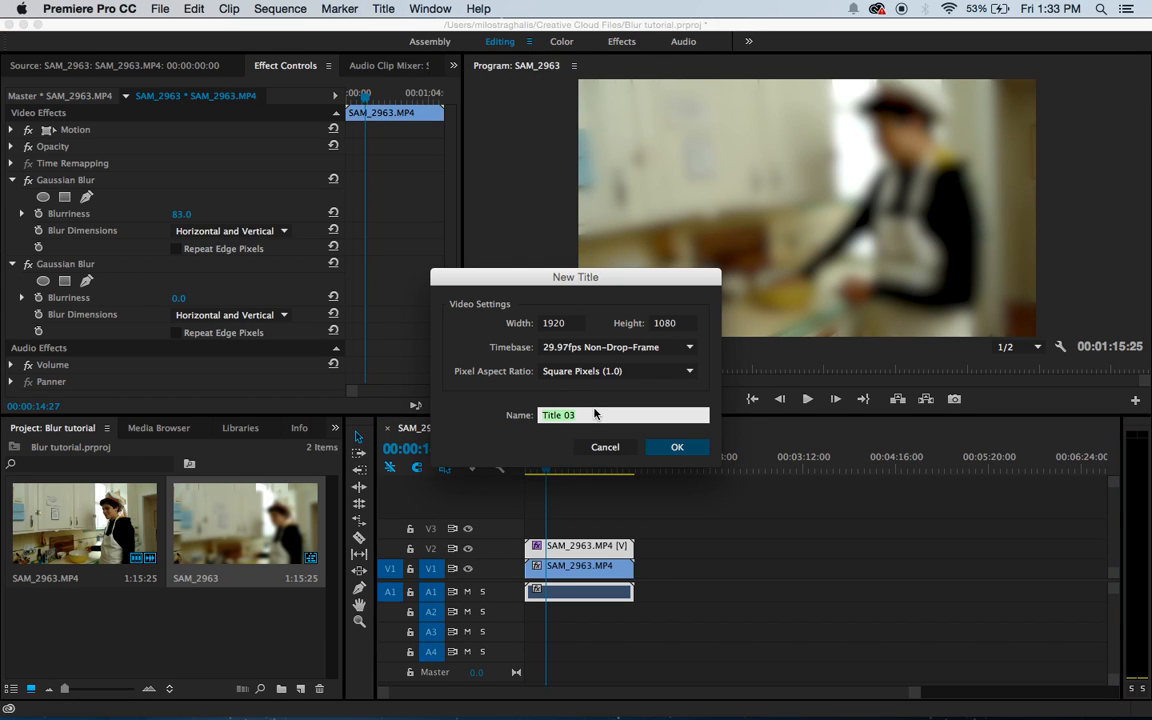
text(Blur)
click(674, 447)
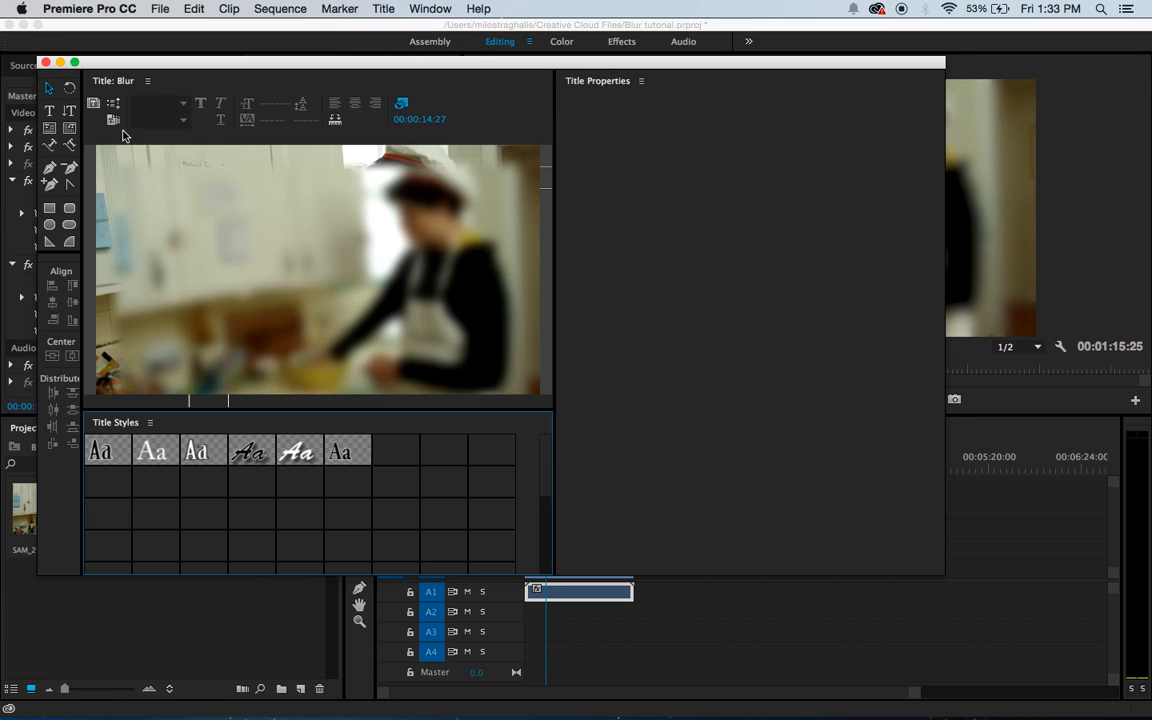
Step: Draw a solid rectangle about 361 wide and 333 high over the paper on the cabinet door and close the title
click(55, 108)
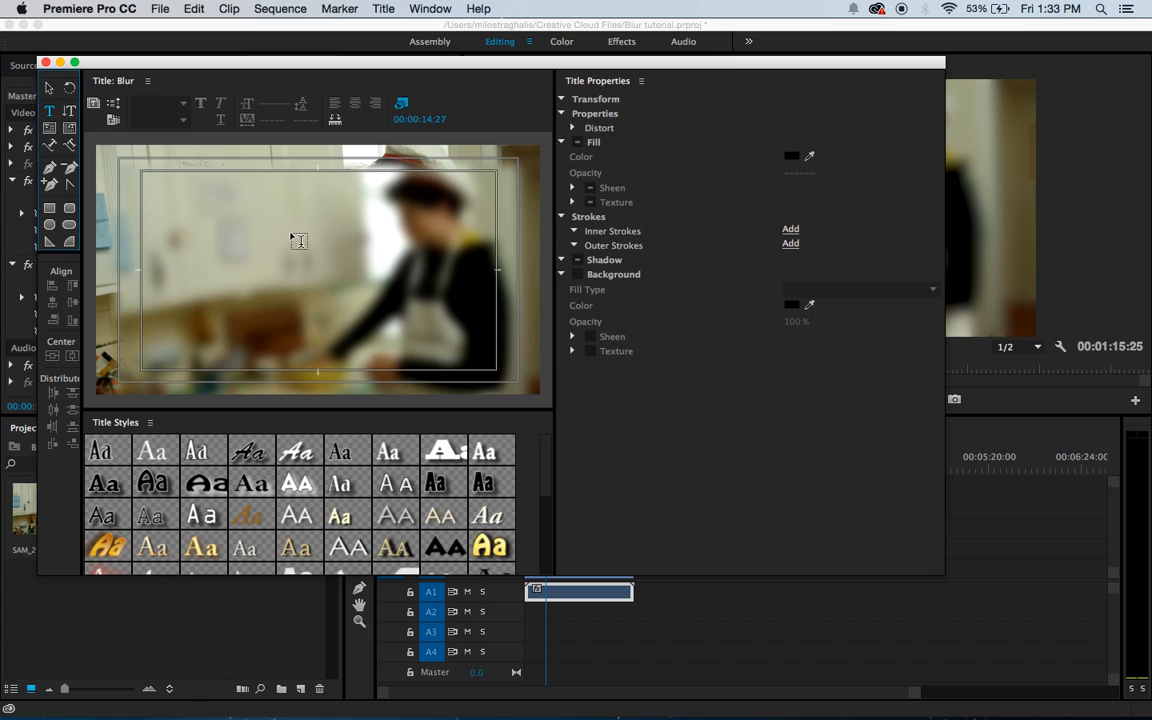
click(52, 208)
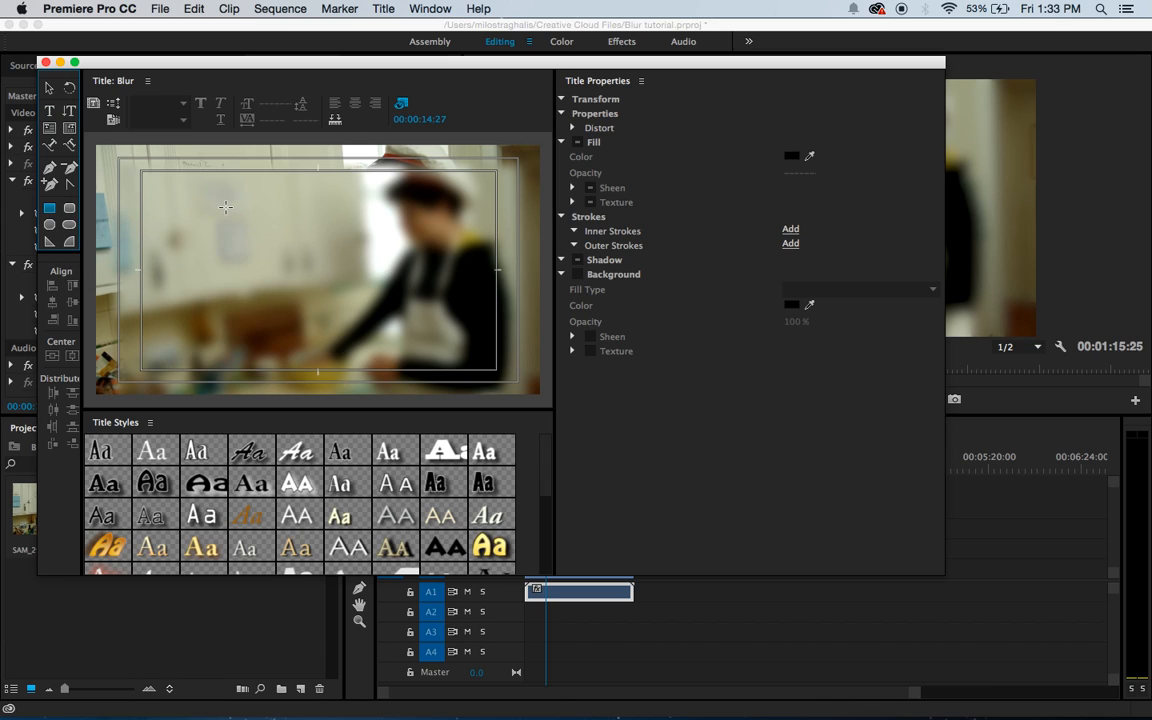
drag(226, 207, 309, 285)
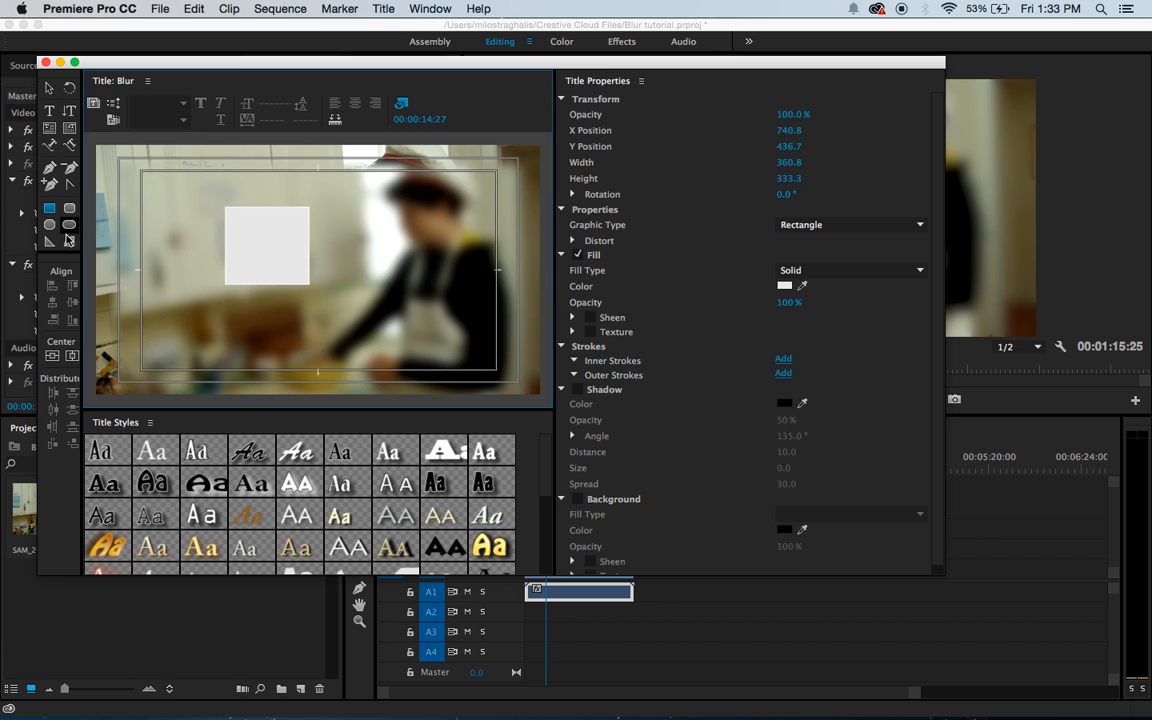
click(45, 63)
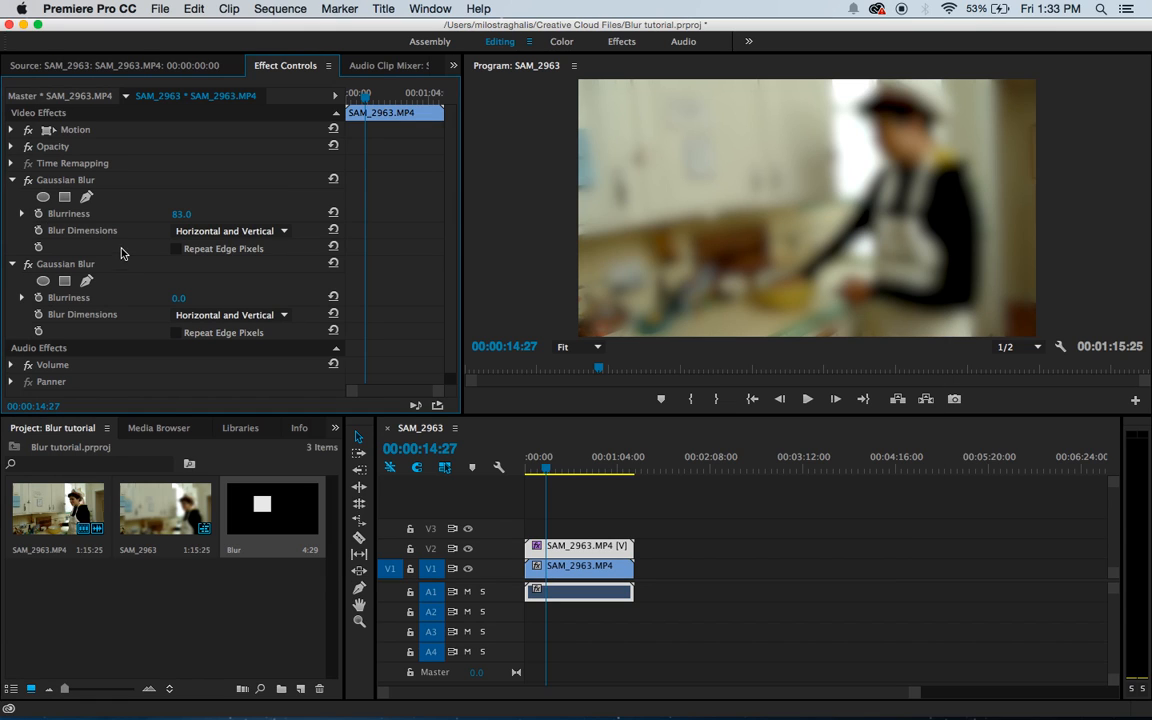
Step: Place the Blur title on V3 above both clips, spanning their full length
click(305, 510)
drag(305, 510, 636, 534)
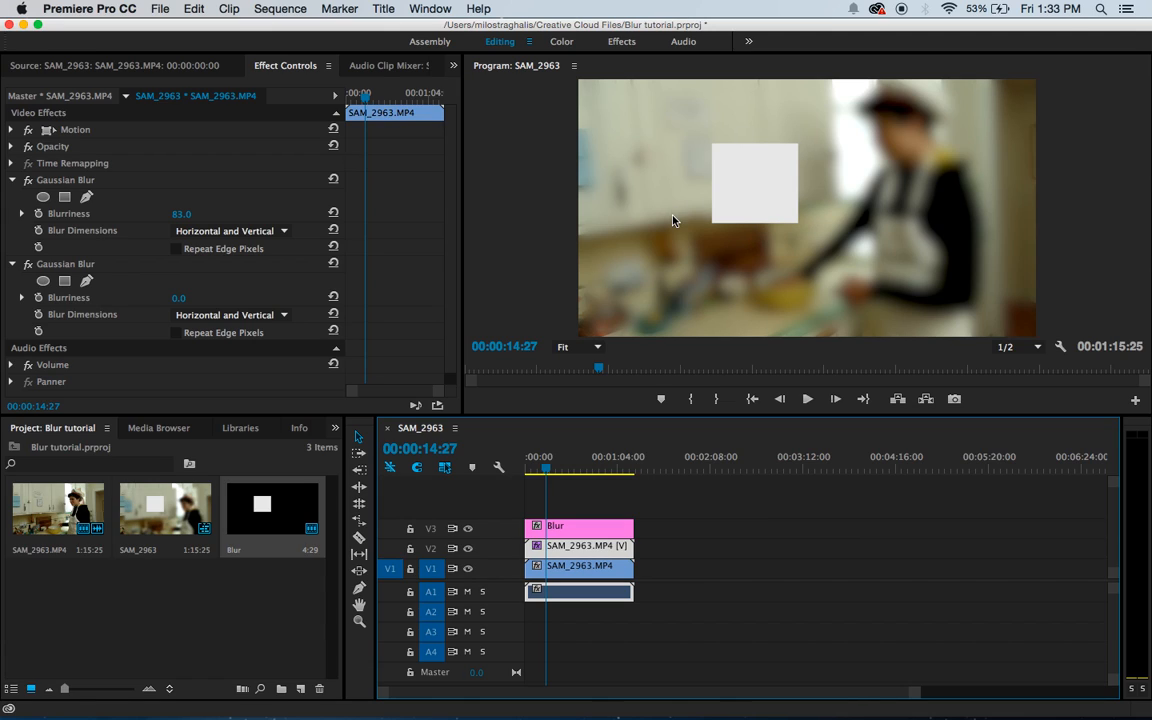
Step: Find the Track Matte Key effect by searching for "track" and apply it to the SAM_2963.MP4 clip on V2
click(13, 180)
click(335, 428)
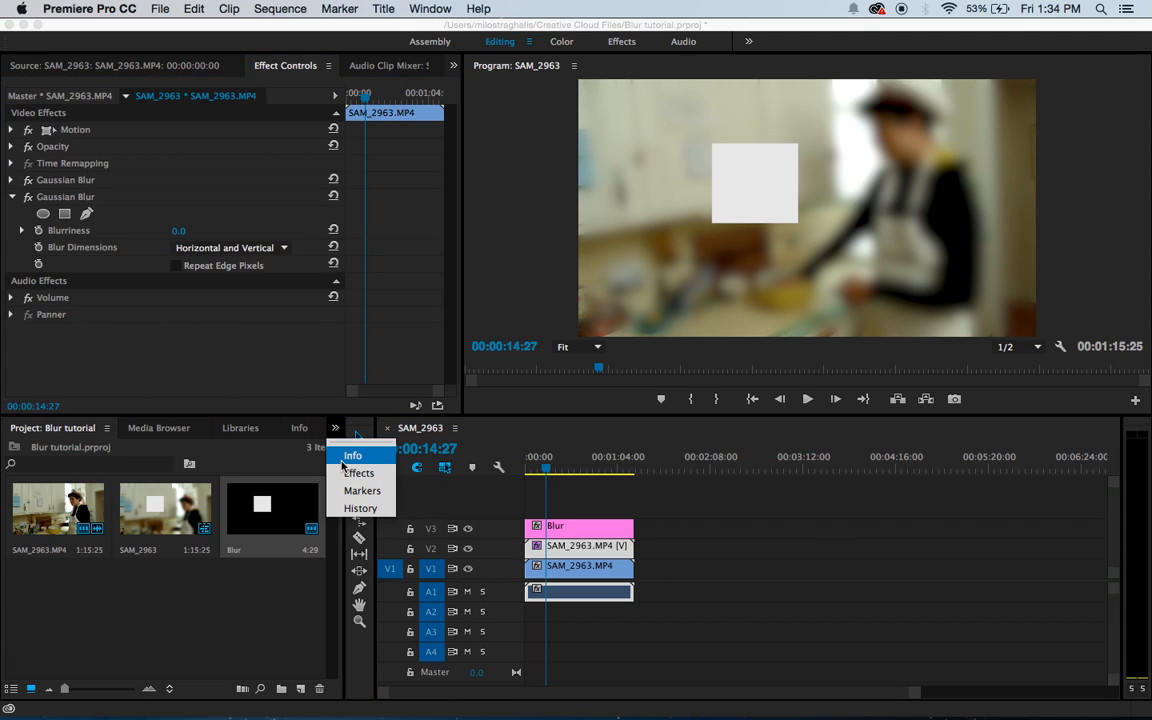
click(355, 473)
click(120, 455)
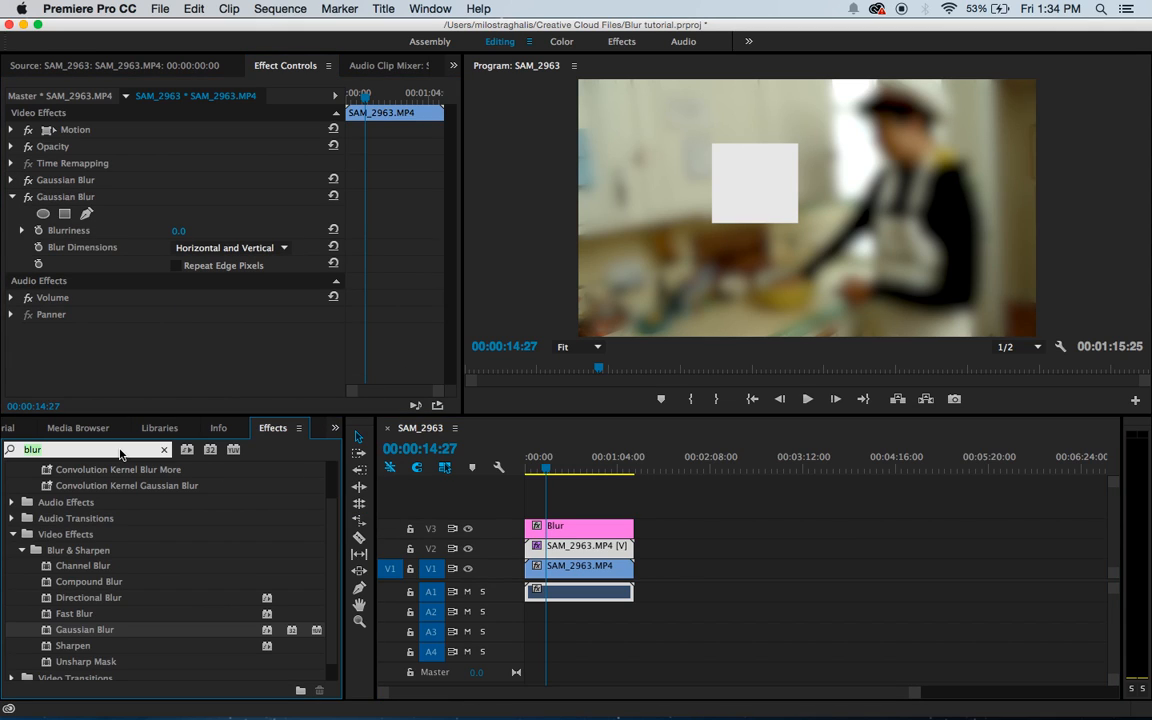
key(BackSpace)
key(BackSpace)
key(BackSpace)
key(BackSpace)
text(tra)
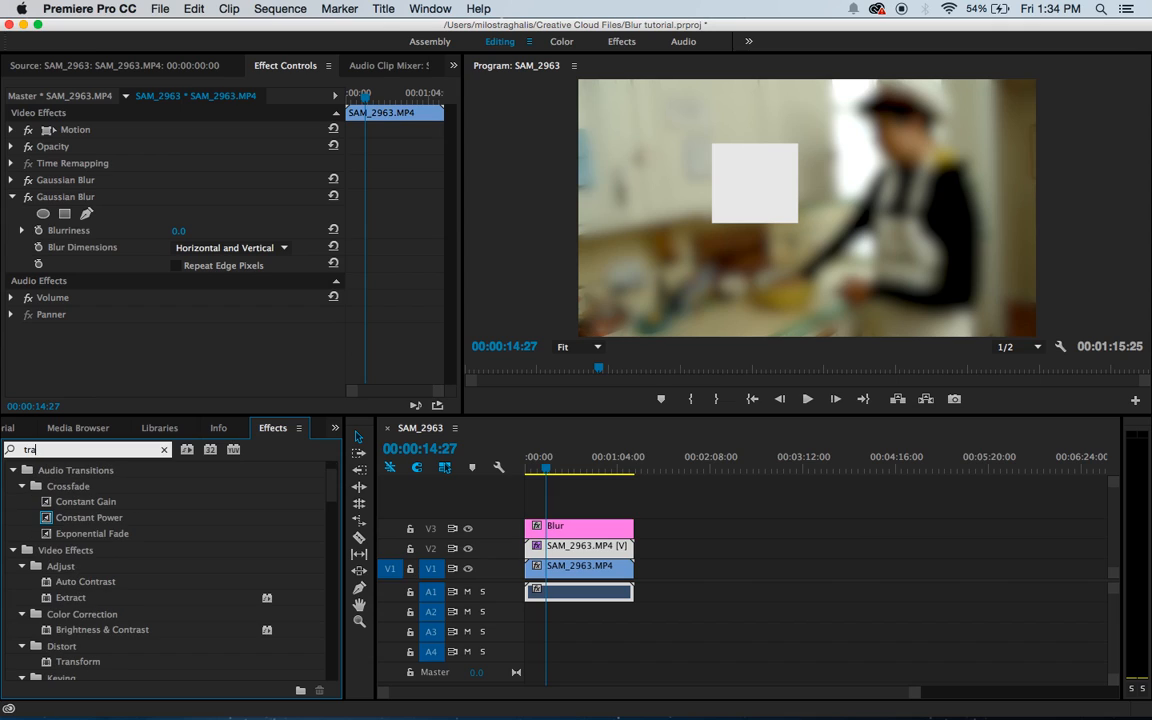
text(ck)
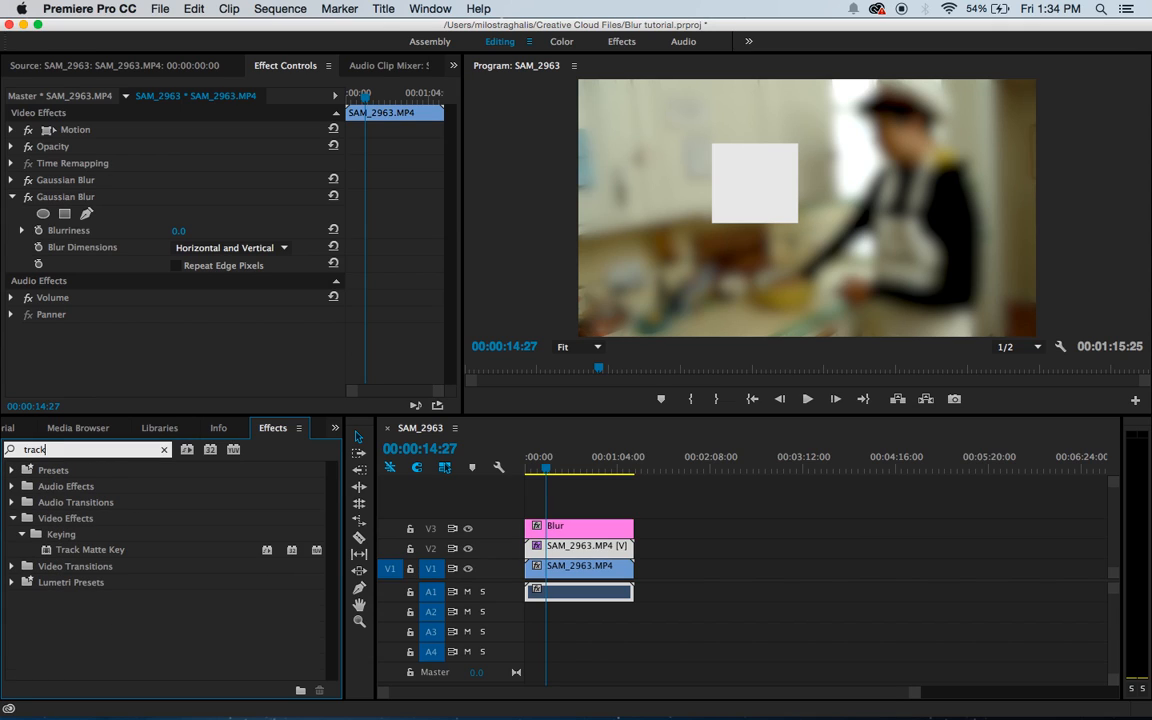
drag(122, 545, 584, 555)
Step: Return the playhead to the sequence start and set the V2 clip's Track Matte Key matte to Video 3
drag(553, 478, 527, 466)
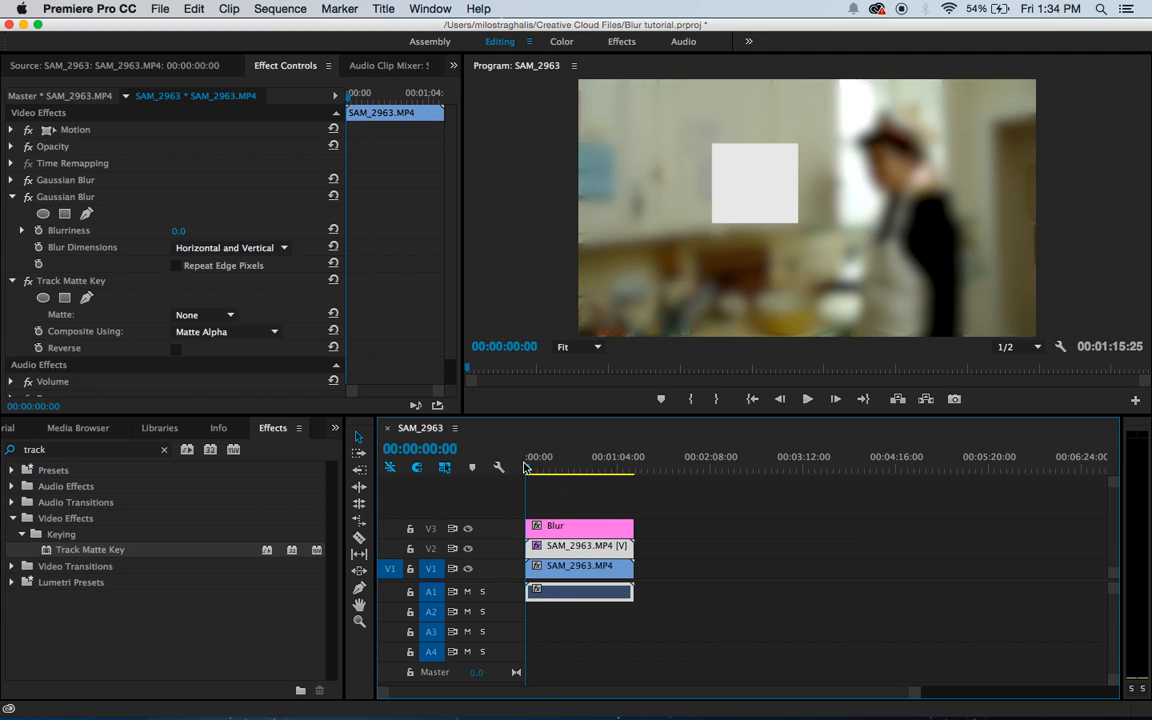
double_click(590, 551)
click(290, 66)
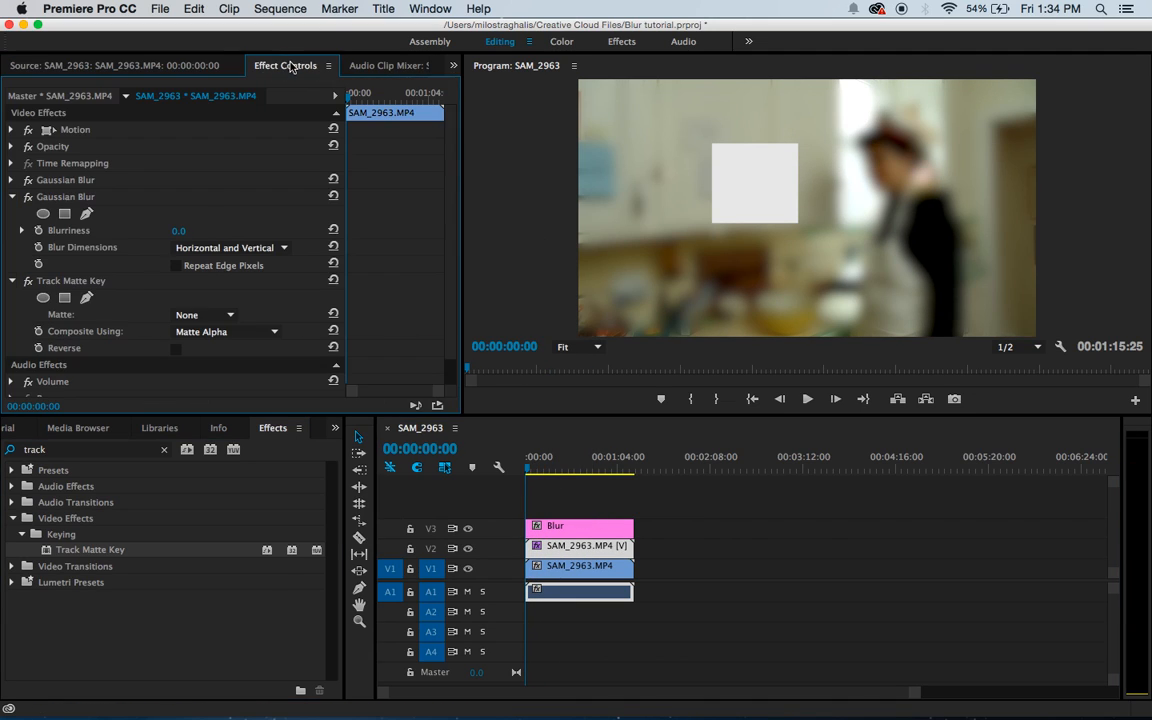
click(14, 197)
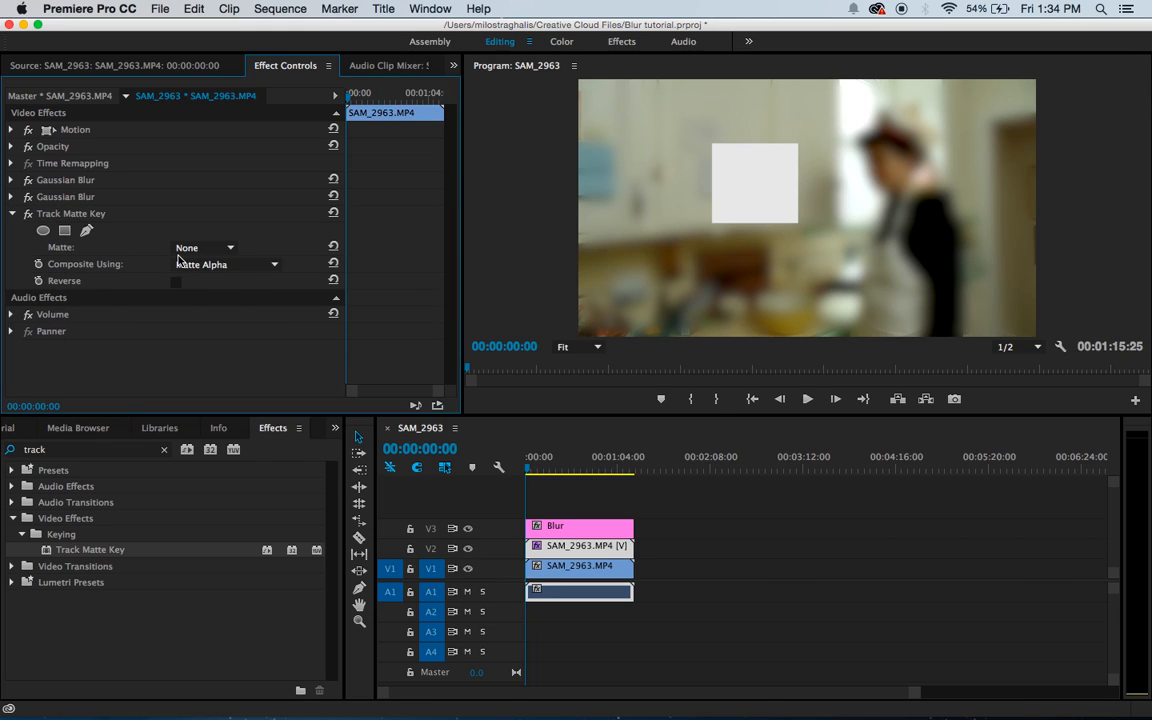
click(207, 248)
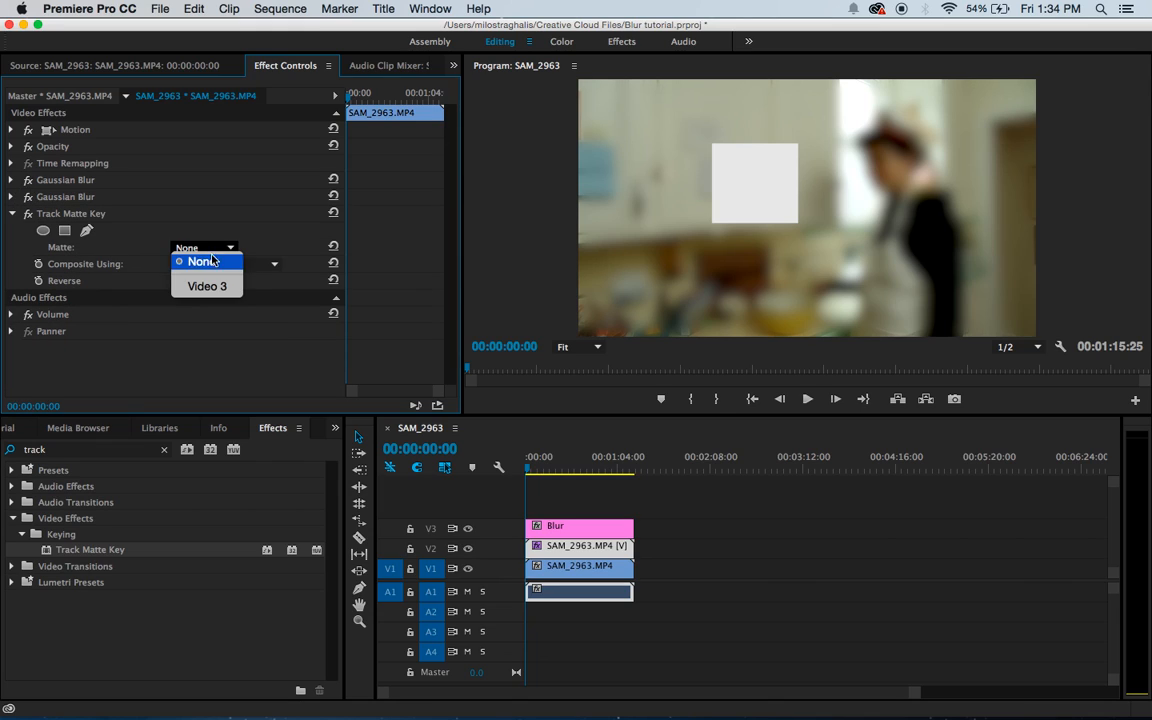
click(226, 288)
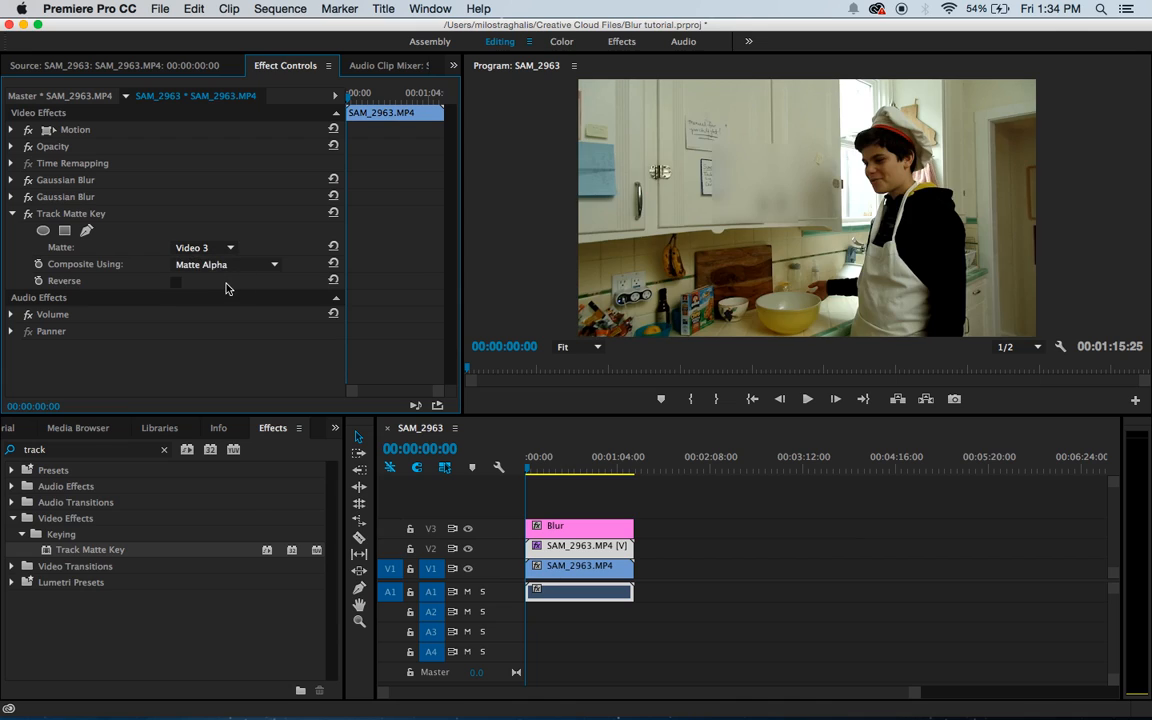
Step: Move the Blur title over the cook's face at about 1544.1, 462.9 and enlarge it to a scale of about 110.6
click(750, 204)
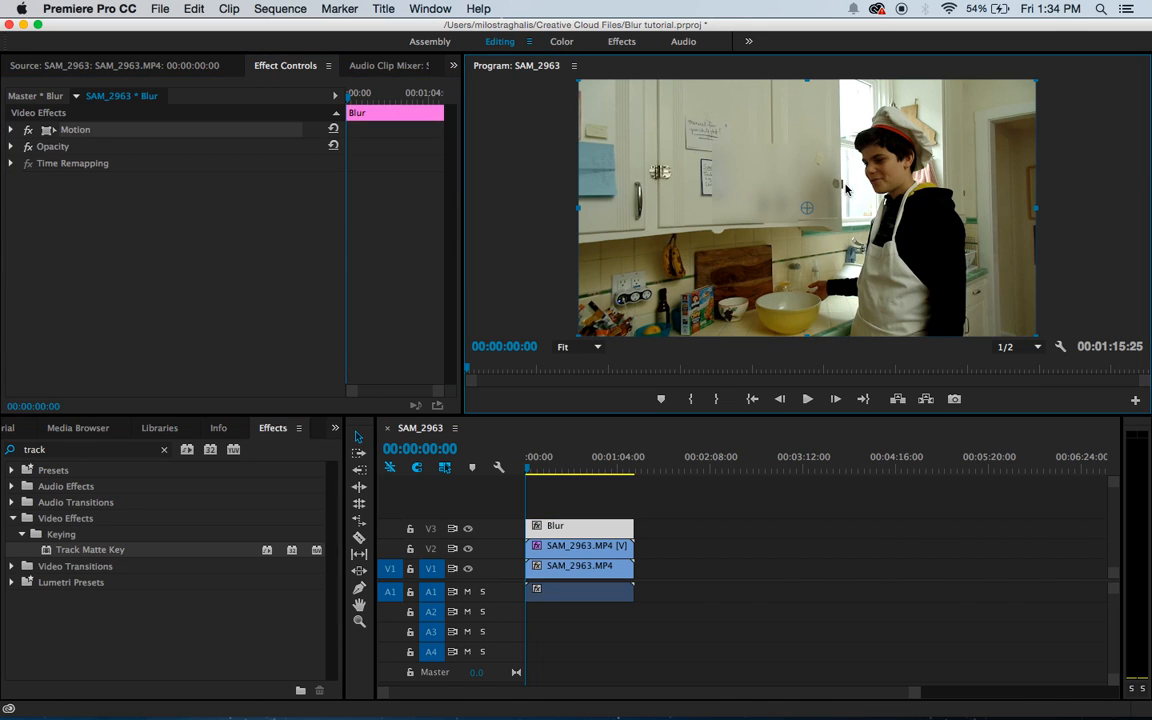
drag(846, 189, 922, 183)
drag(924, 178, 921, 173)
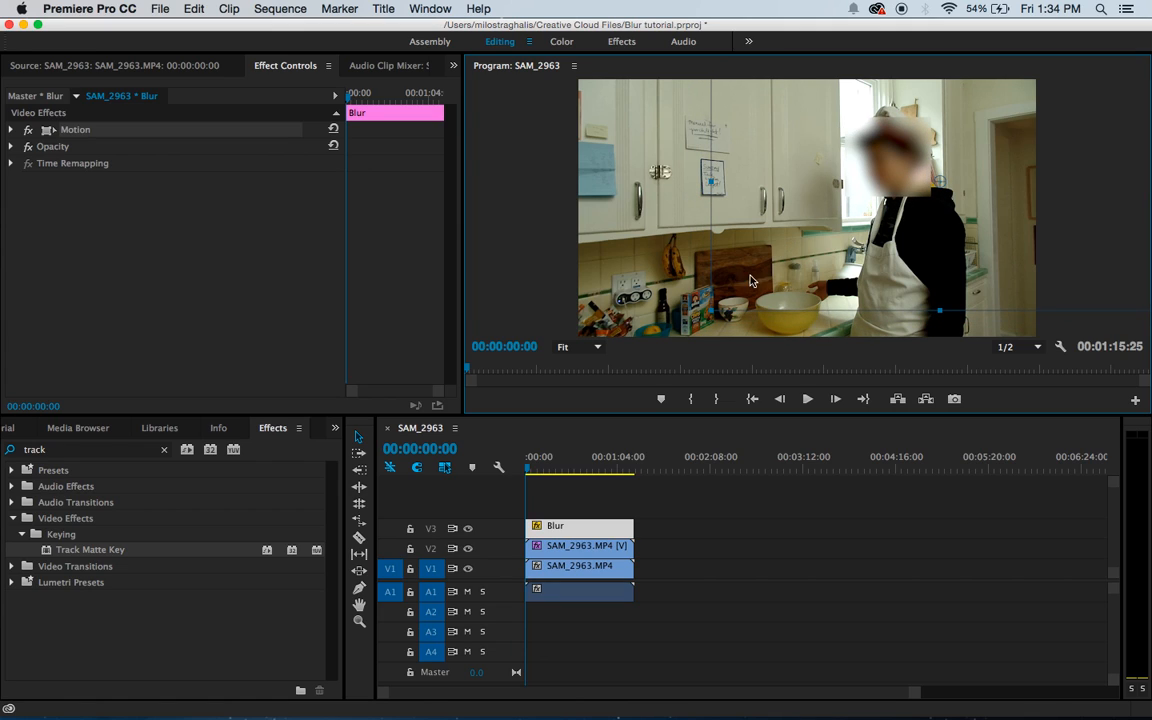
drag(712, 311, 693, 322)
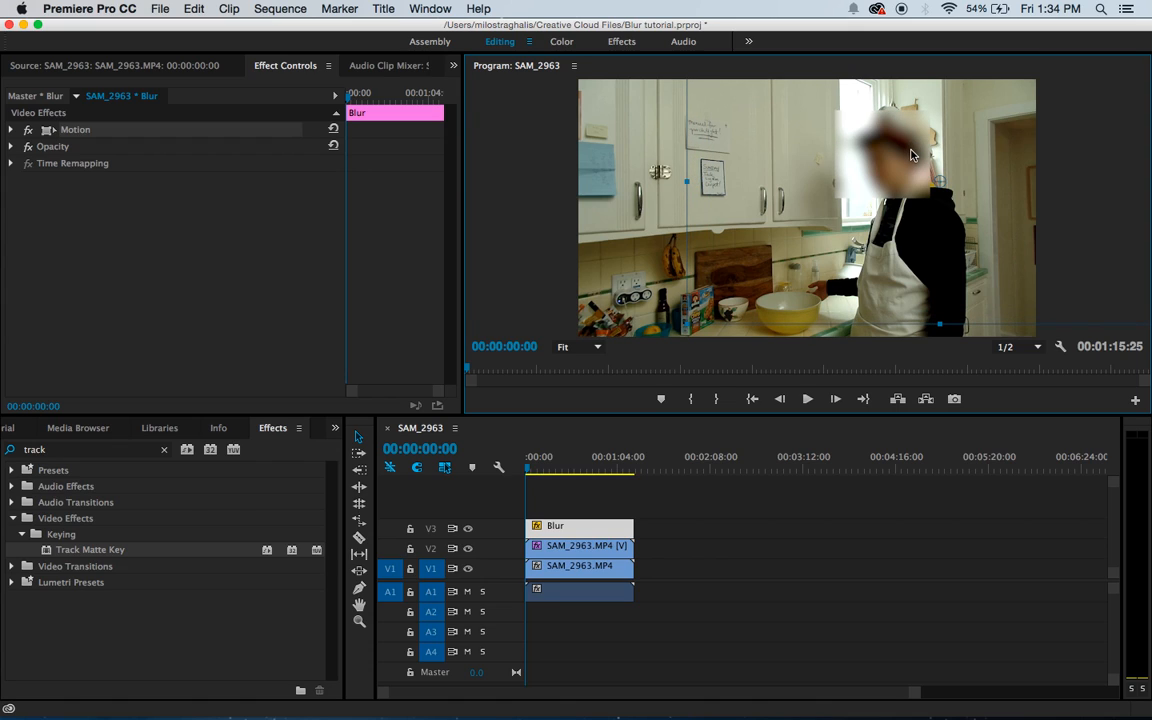
drag(910, 148, 915, 151)
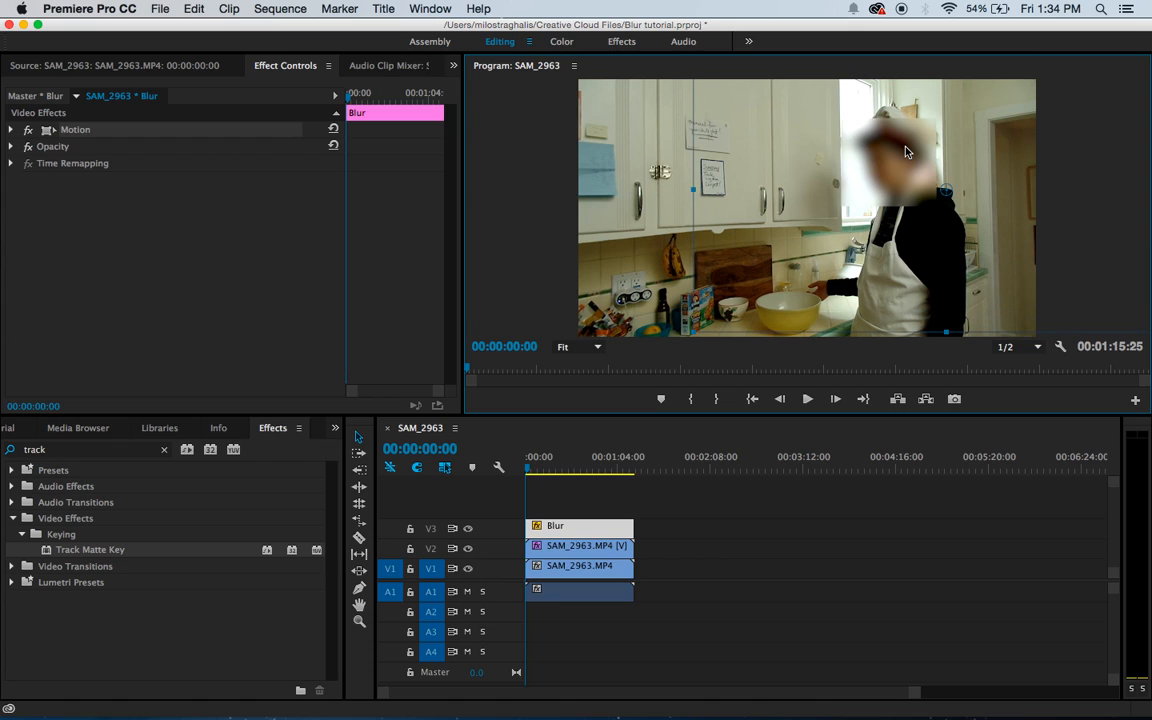
Step: Enable Position keyframing for the Blur title at the sequence start, and at 00:00:02:11 move it over the face to about 1587.7, 429.3
click(12, 130)
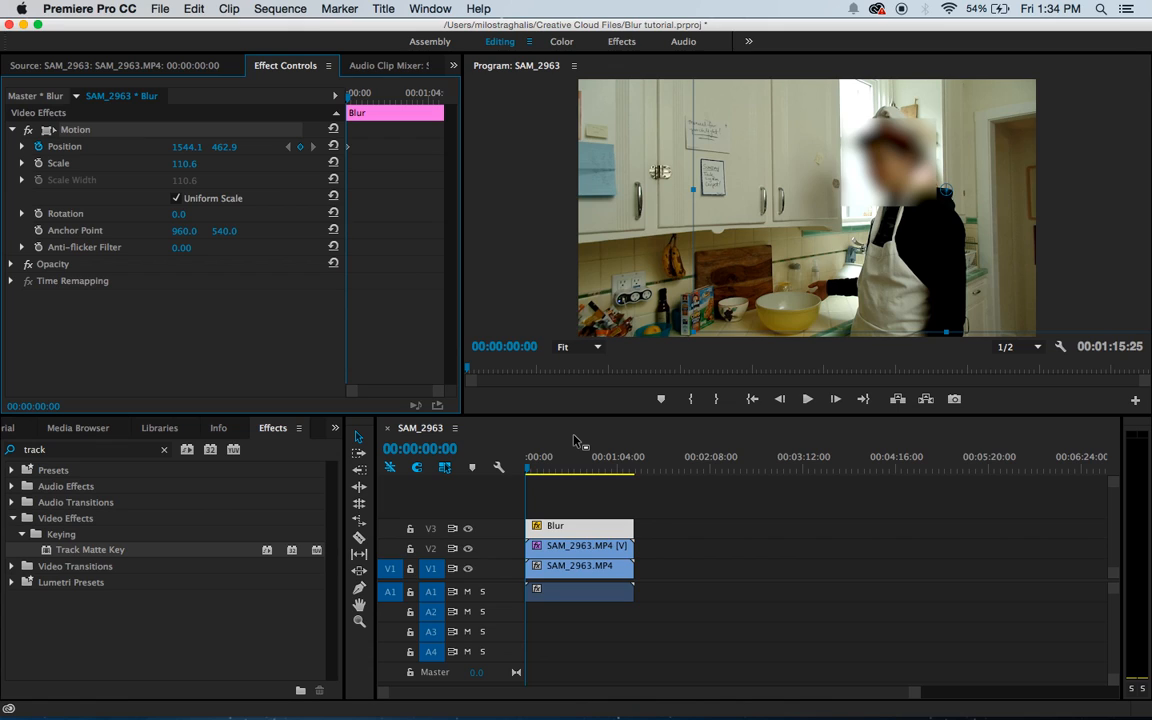
click(575, 440)
key(space)
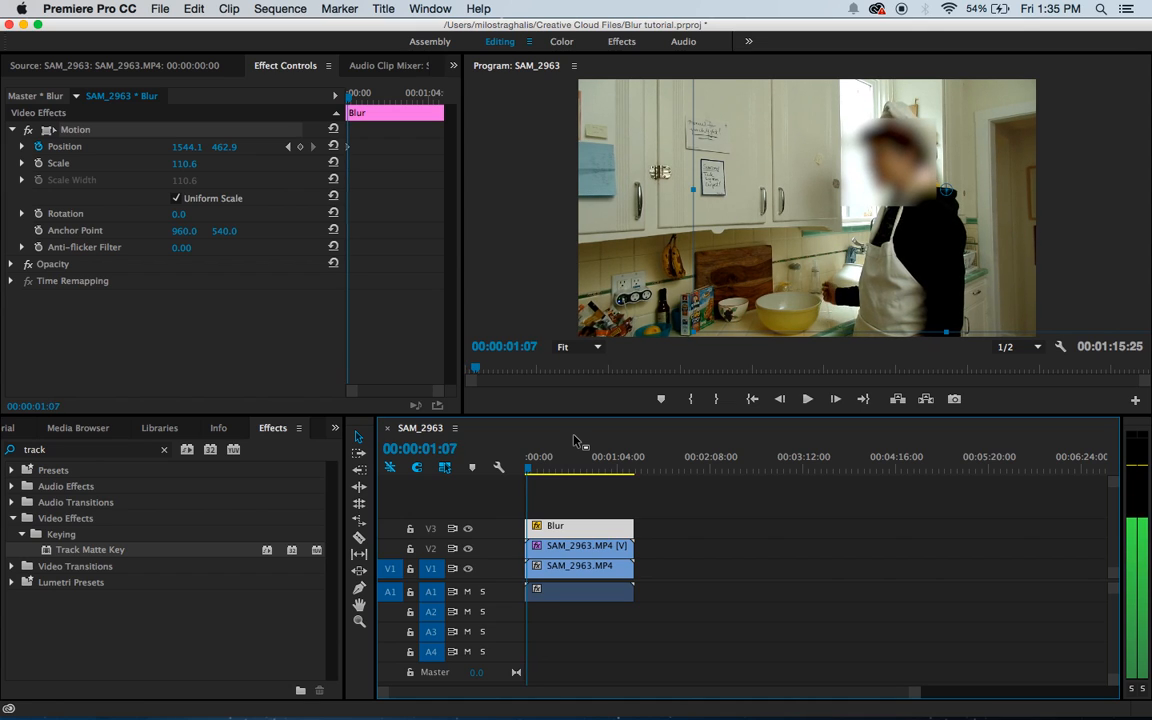
key(space)
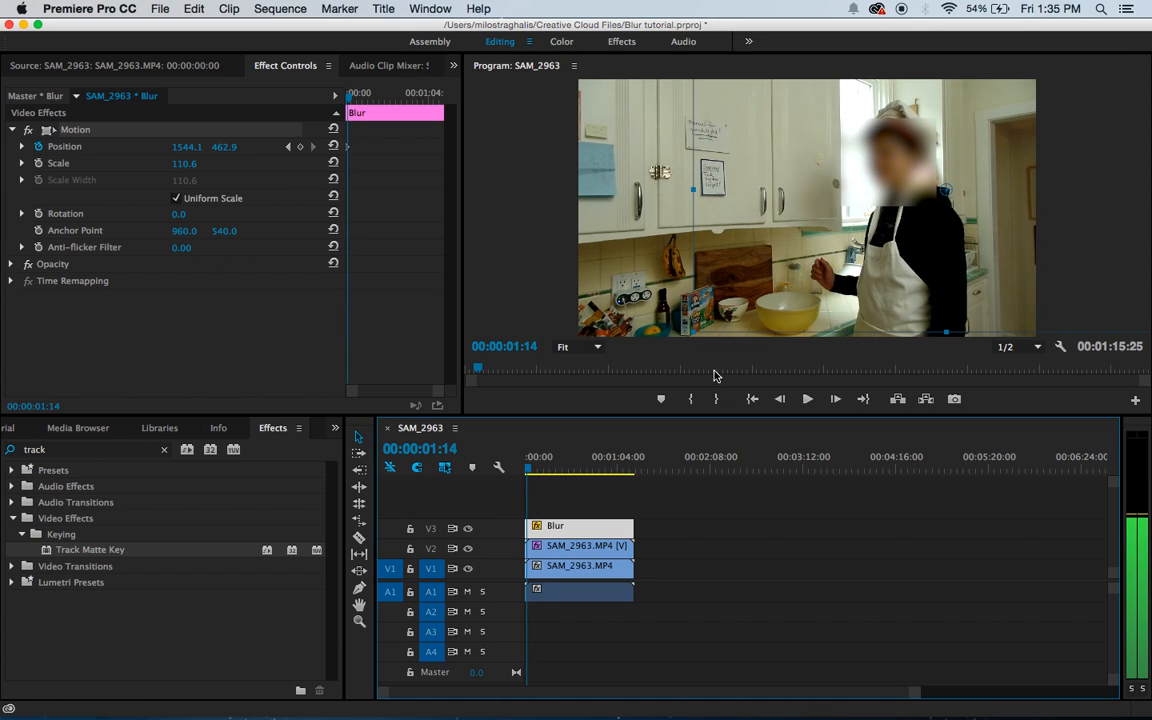
key(space)
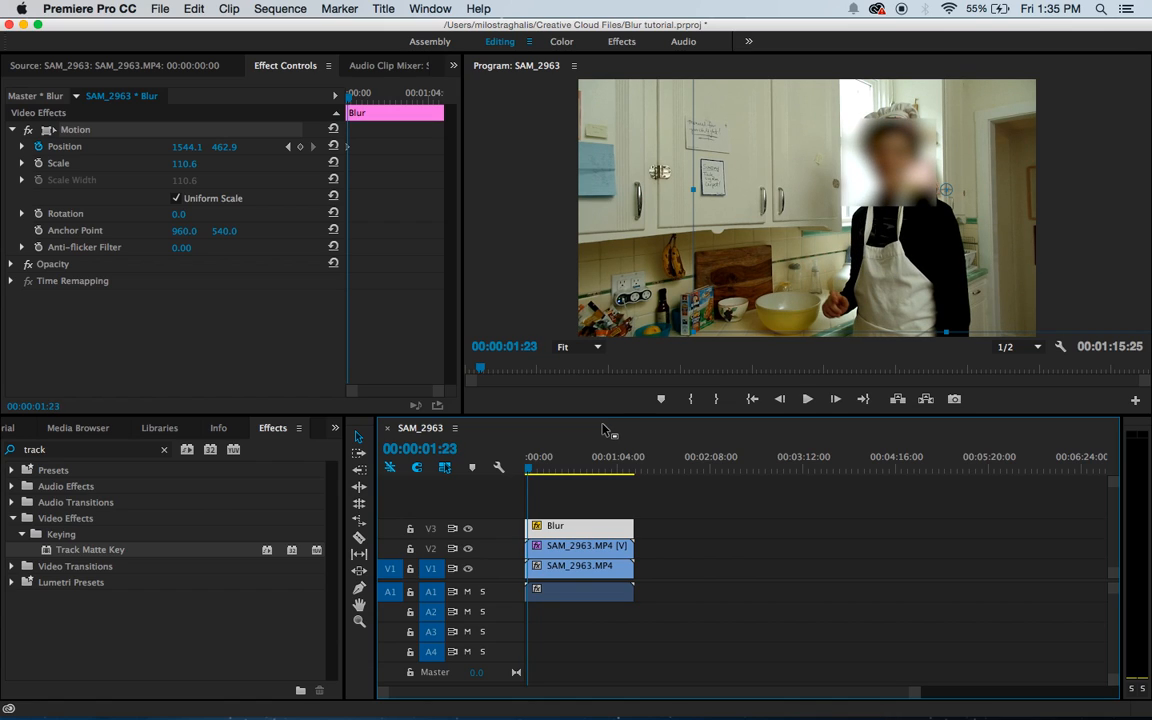
key(space)
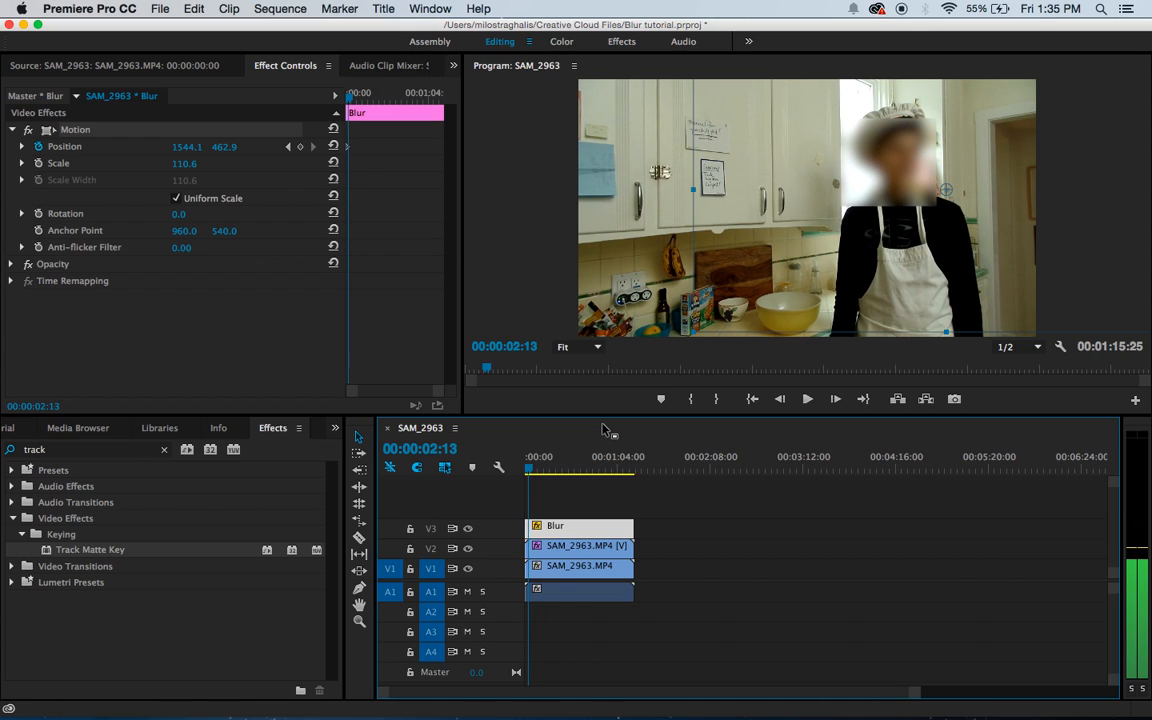
key(Left)
key(Left)
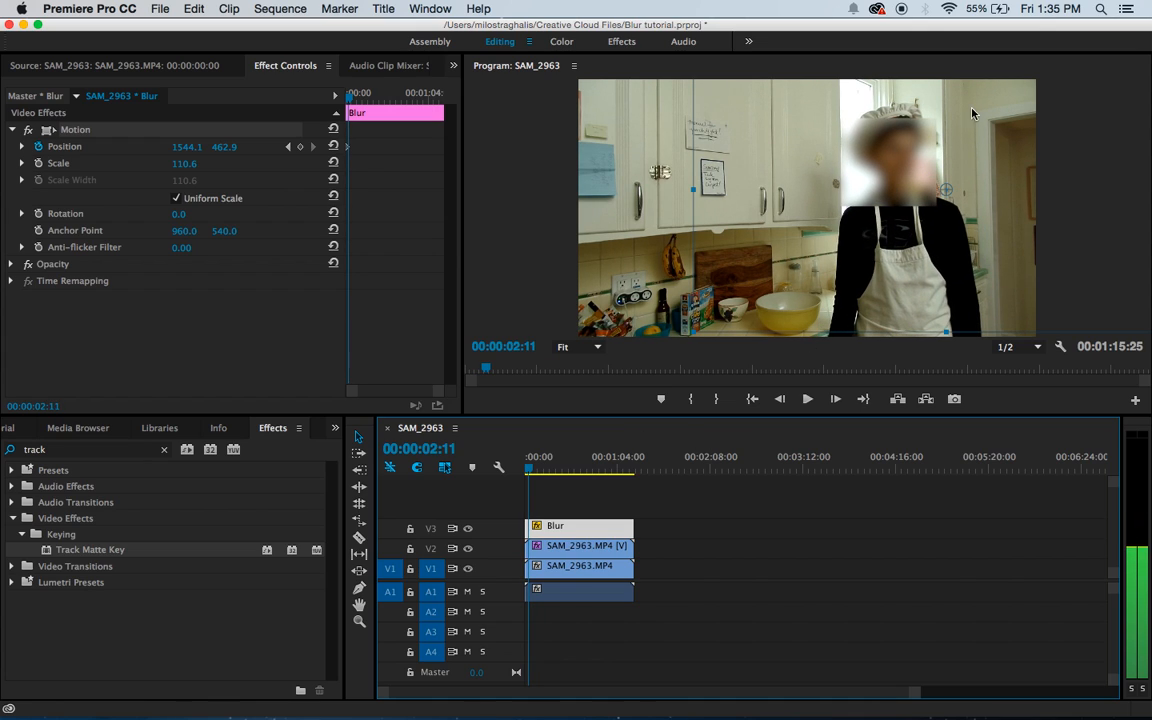
drag(909, 160, 916, 153)
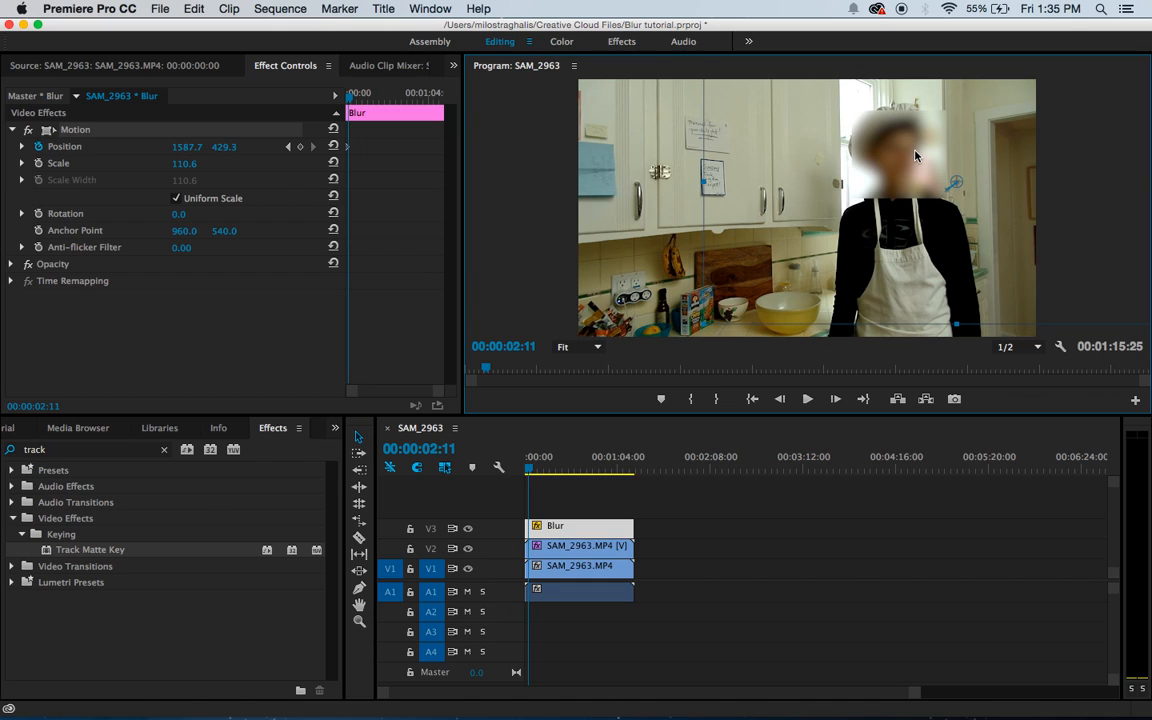
Step: Advance to 00:00:02:29 and keyframe the Blur title over the face at about 1560.8, 432.7
click(557, 430)
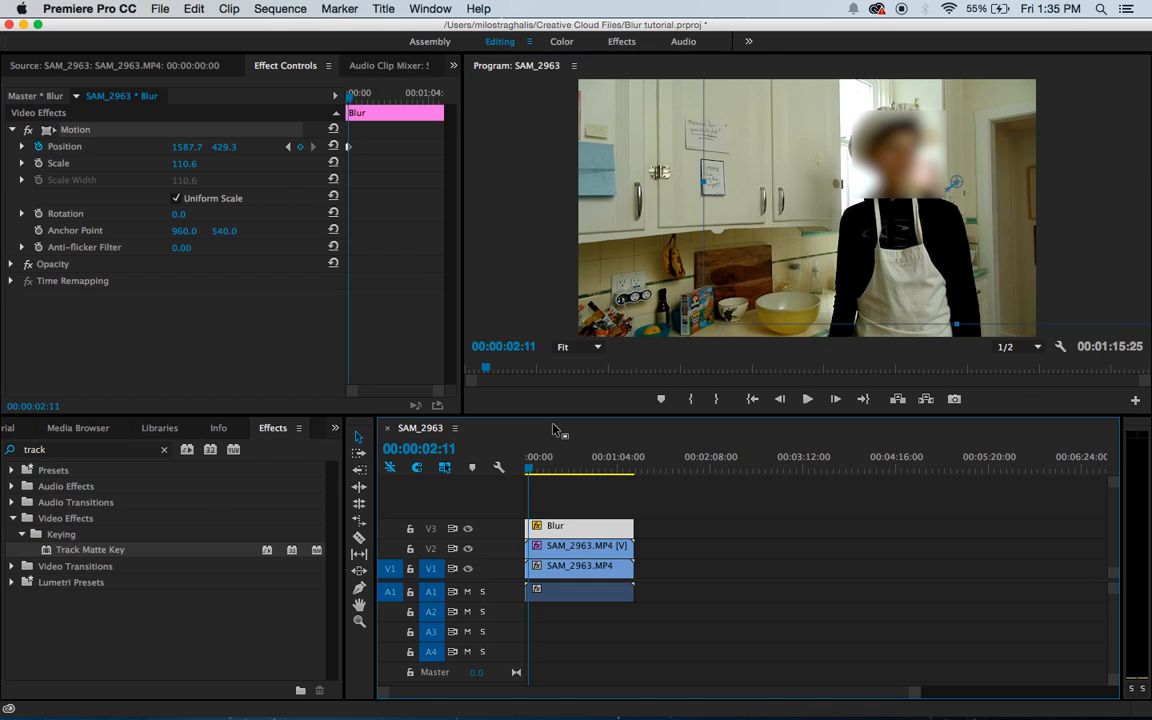
key(space)
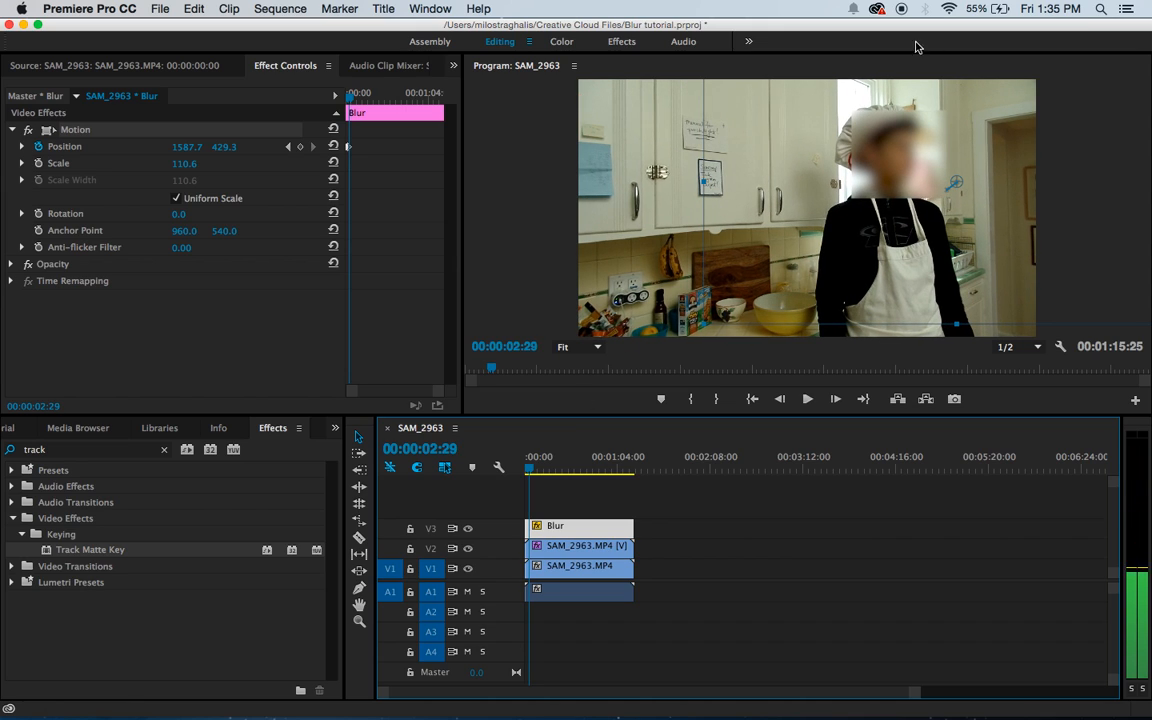
drag(910, 141, 903, 141)
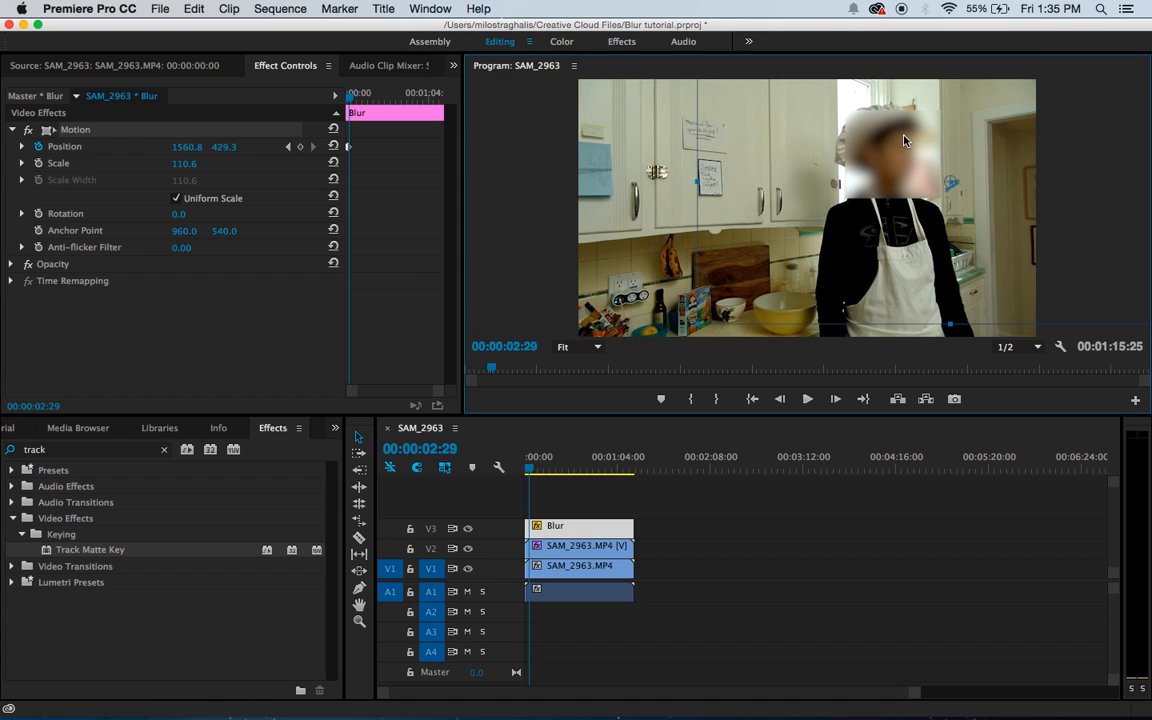
Step: Go to 00:00:03:06 and keyframe the Blur title over the face at about 1544.1, 432.7
click(557, 430)
key(space)
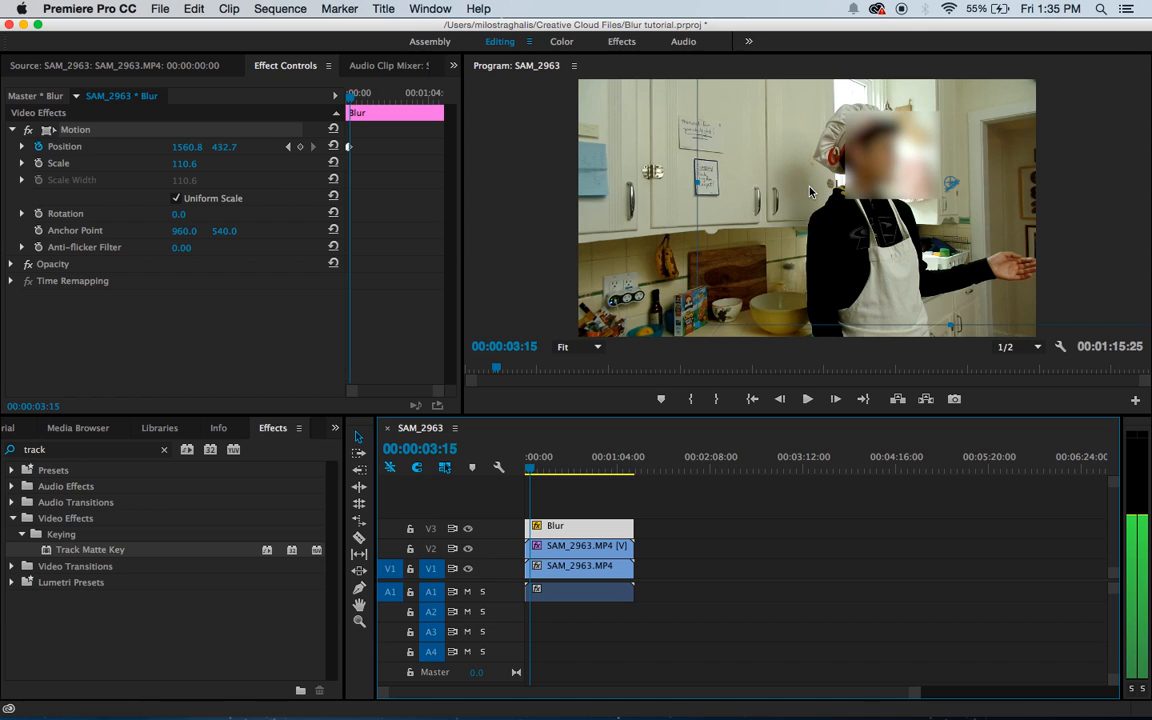
key(Left)
key(Left)
key(Left)
key(Left)
key(Left)
key(Left)
key(Left)
key(Left)
key(Left)
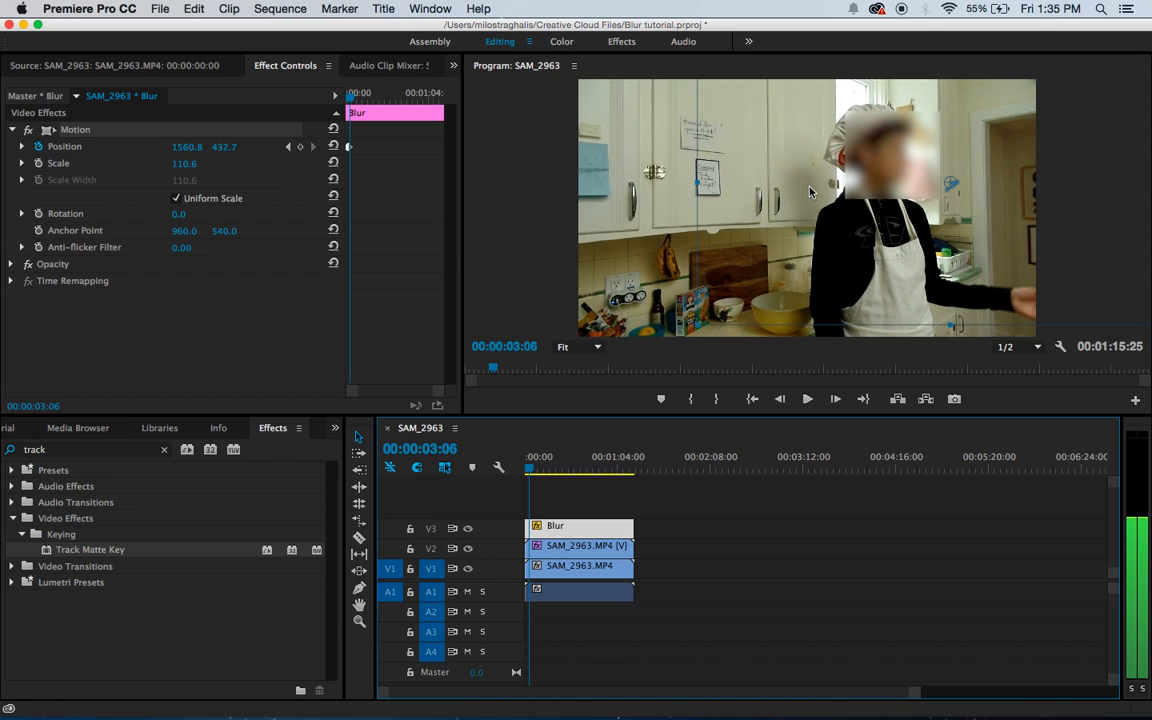
drag(902, 160, 898, 160)
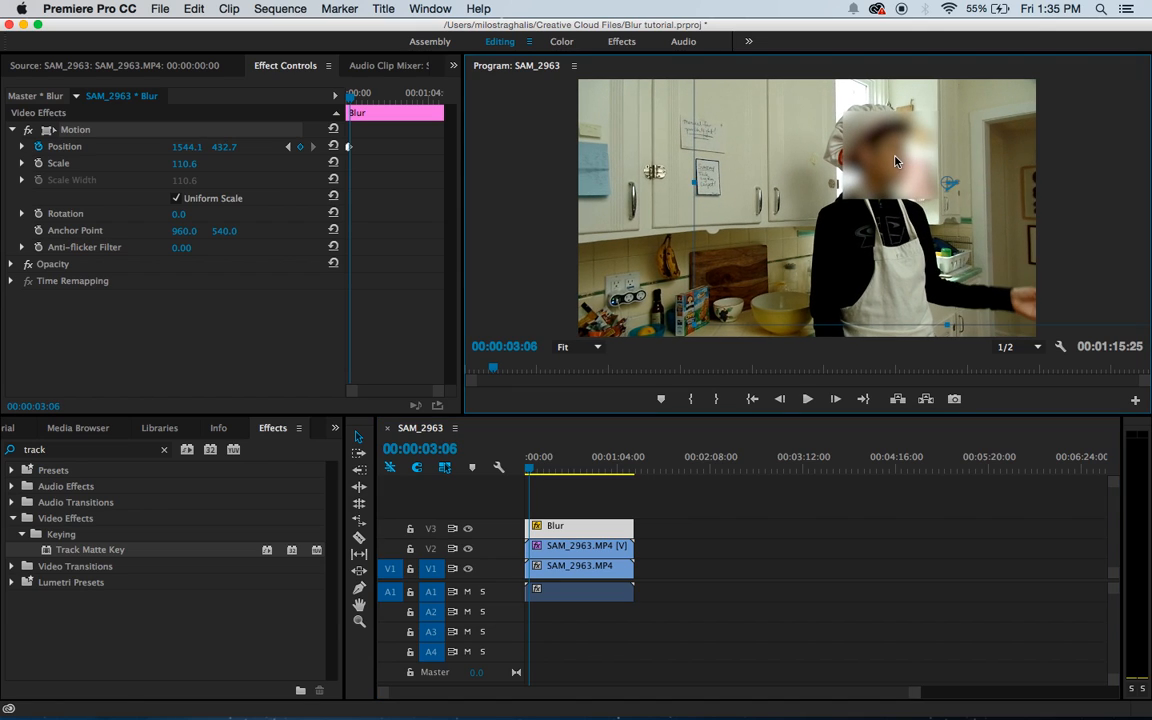
Step: Advance two frames to 00:00:03:08 and keyframe the Blur title's position at about 1507.1, 442.7
click(551, 434)
key(Right)
key(Right)
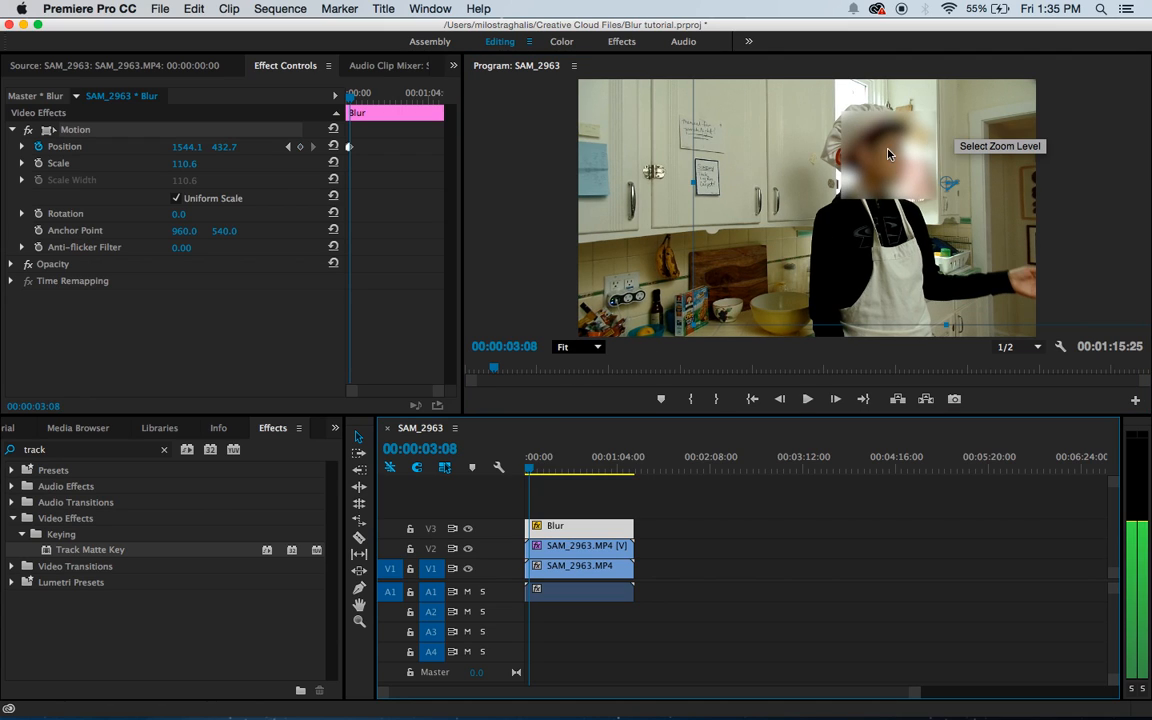
drag(888, 151, 878, 157)
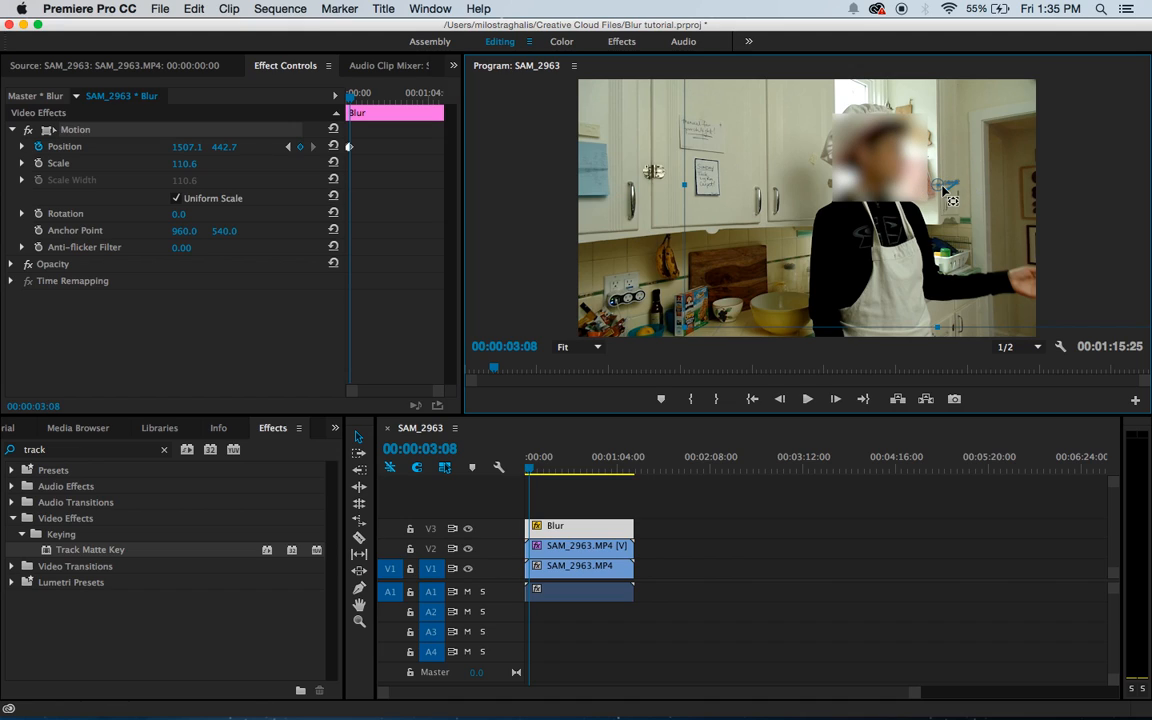
Step: Advance to 00:00:03:17 and shift the Blur title to about 1466.9, 442.7 to follow the face
click(538, 431)
key(space)
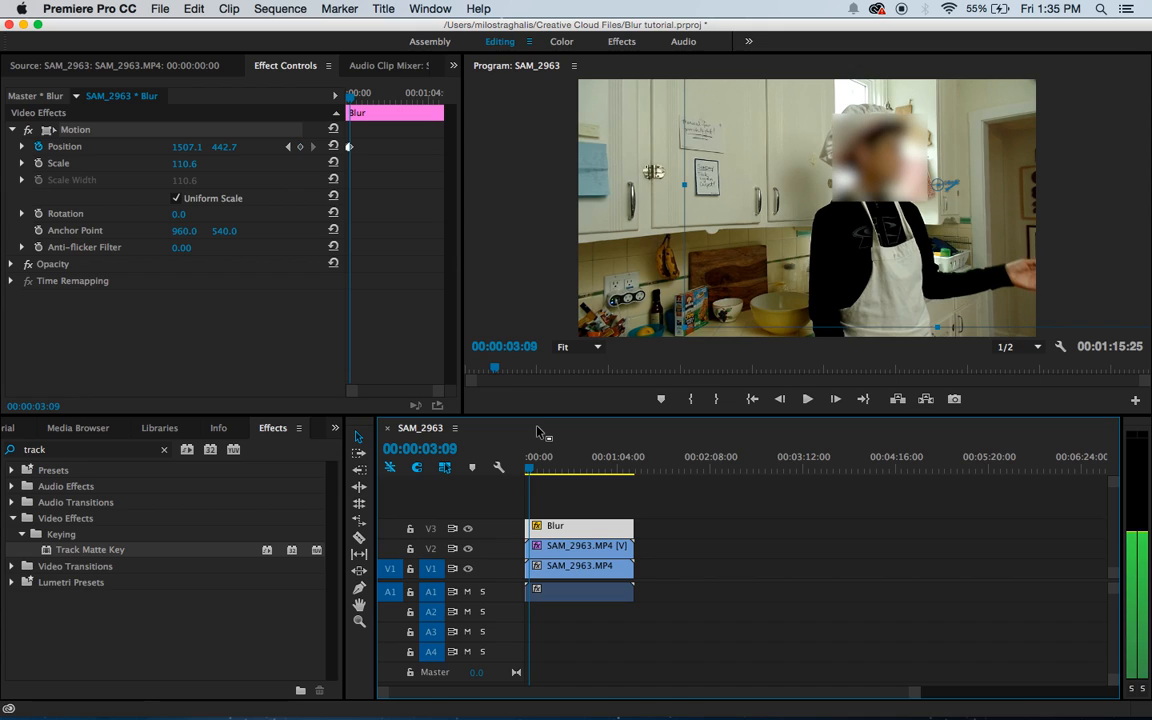
key(Left)
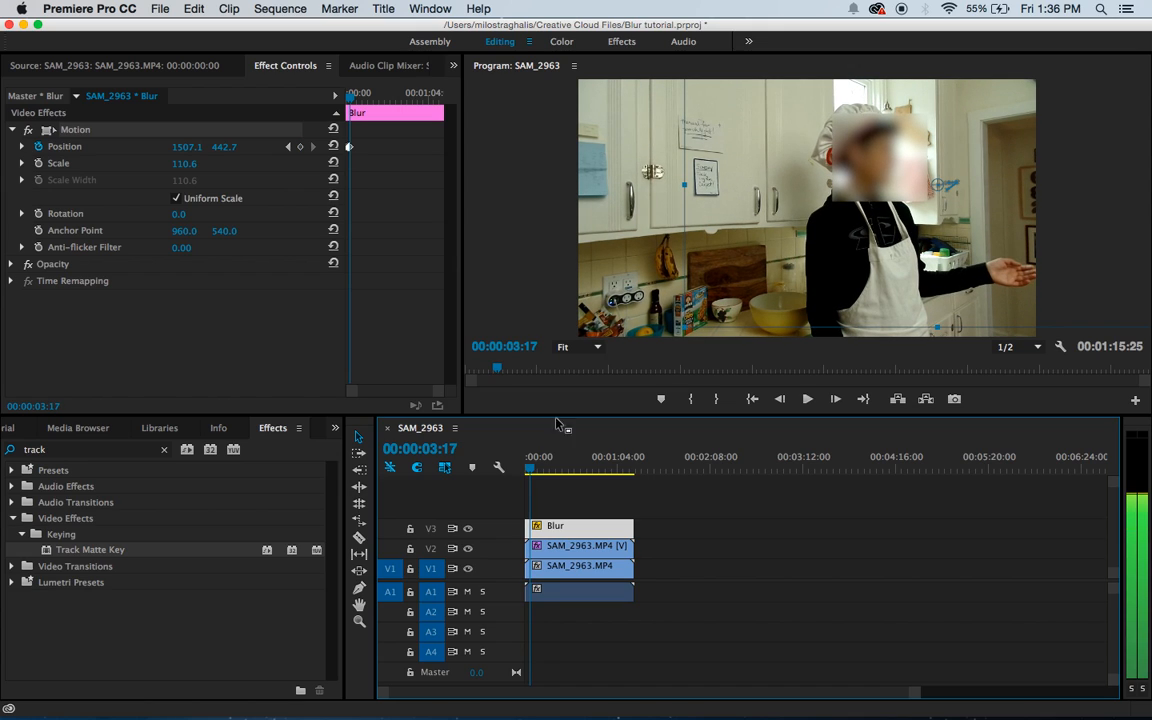
drag(876, 147, 864, 146)
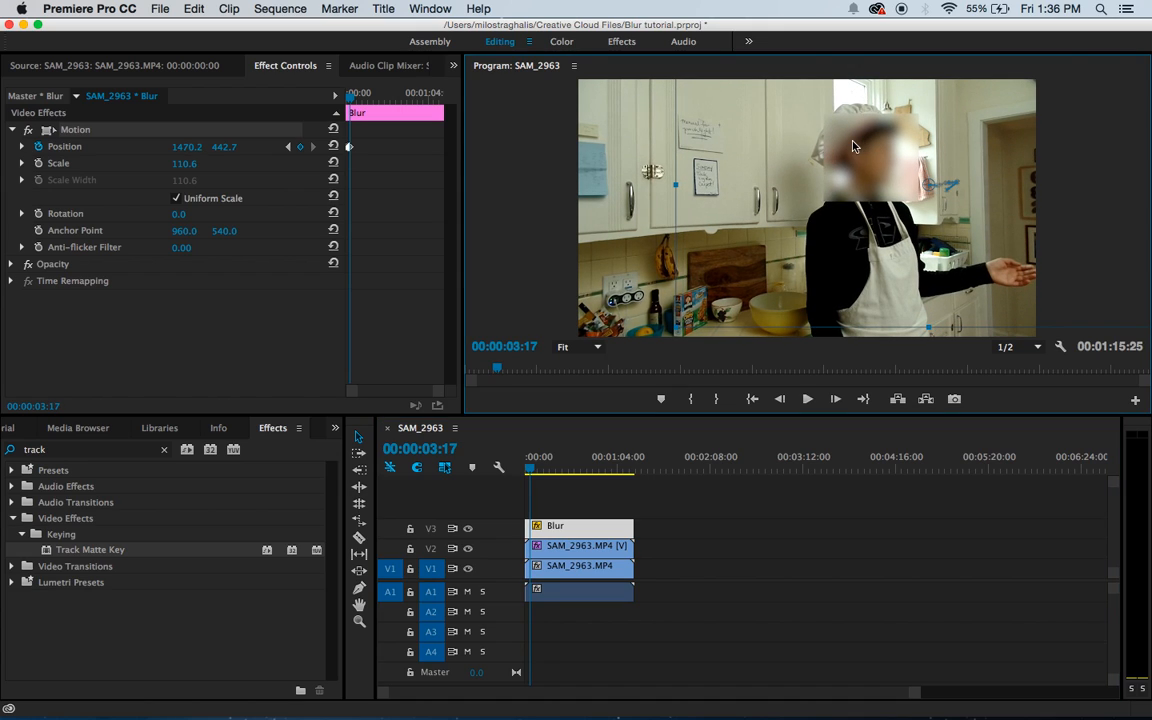
Step: Advance to 00:00:04:15 and keyframe the Blur title's position at about 1443.4, 442.7 to keep the face covered
click(543, 424)
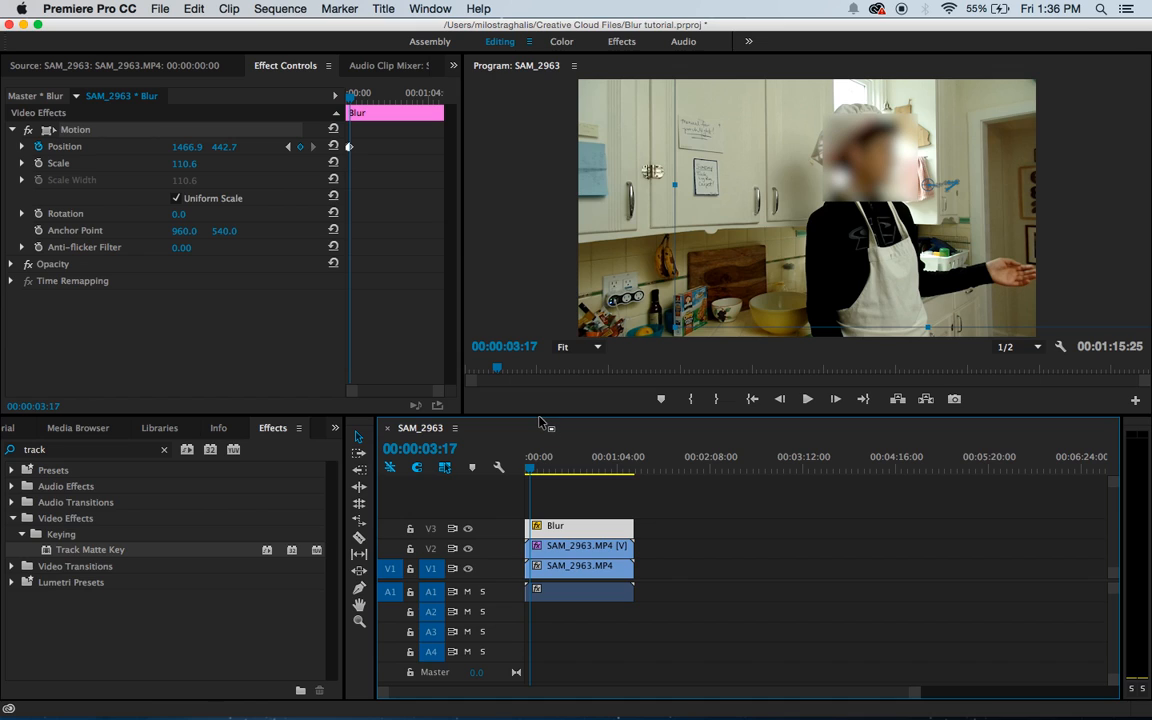
key(space)
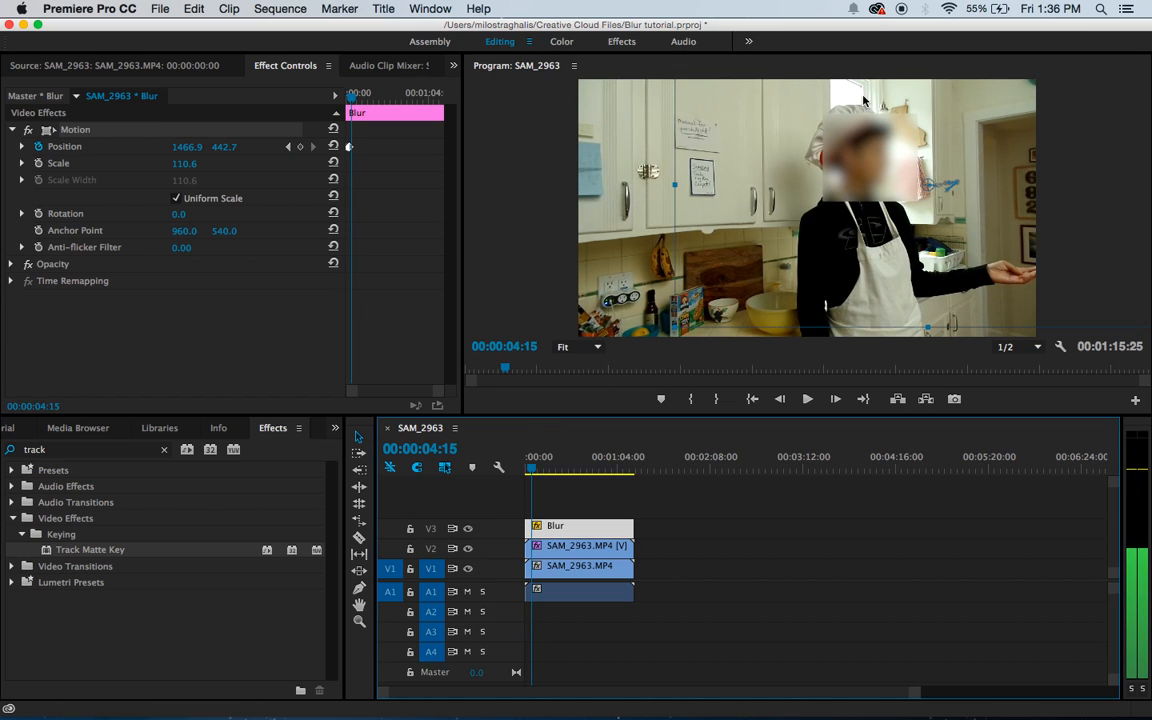
drag(865, 150, 859, 151)
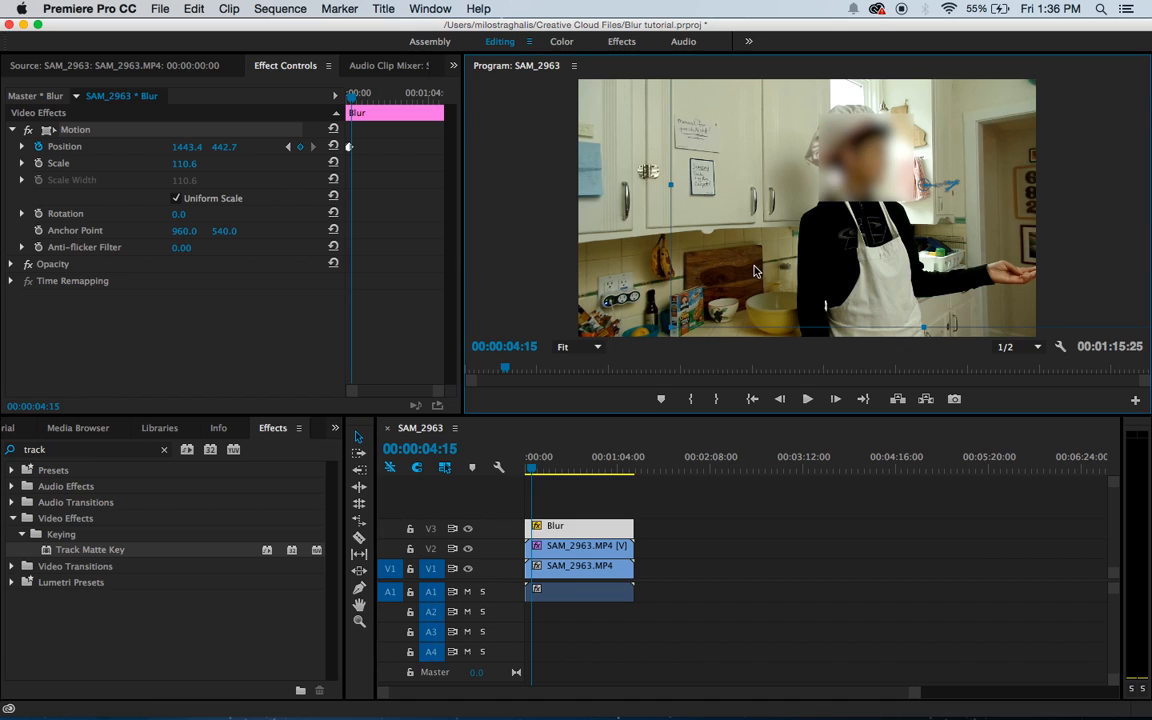
click(533, 431)
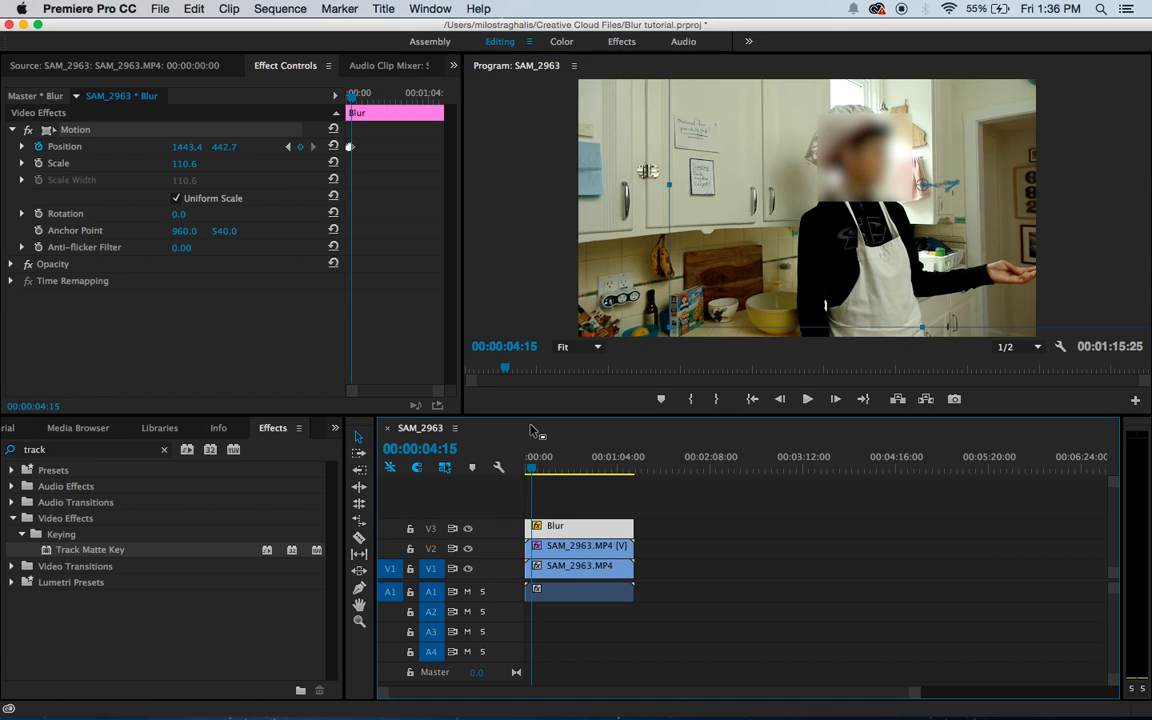
Step: Play the sequence from the start in the maximized Program monitor, pausing around 00:00:09:24 and 00:00:15:21, to check the blur's tracking
key(space)
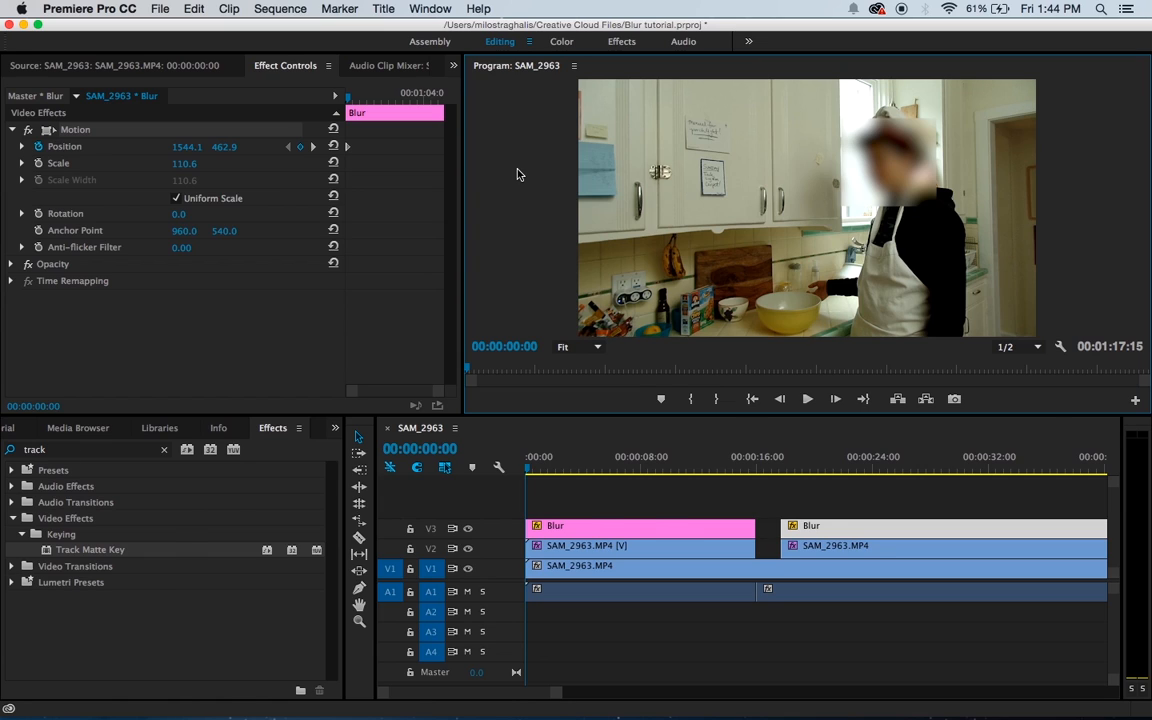
key(grave)
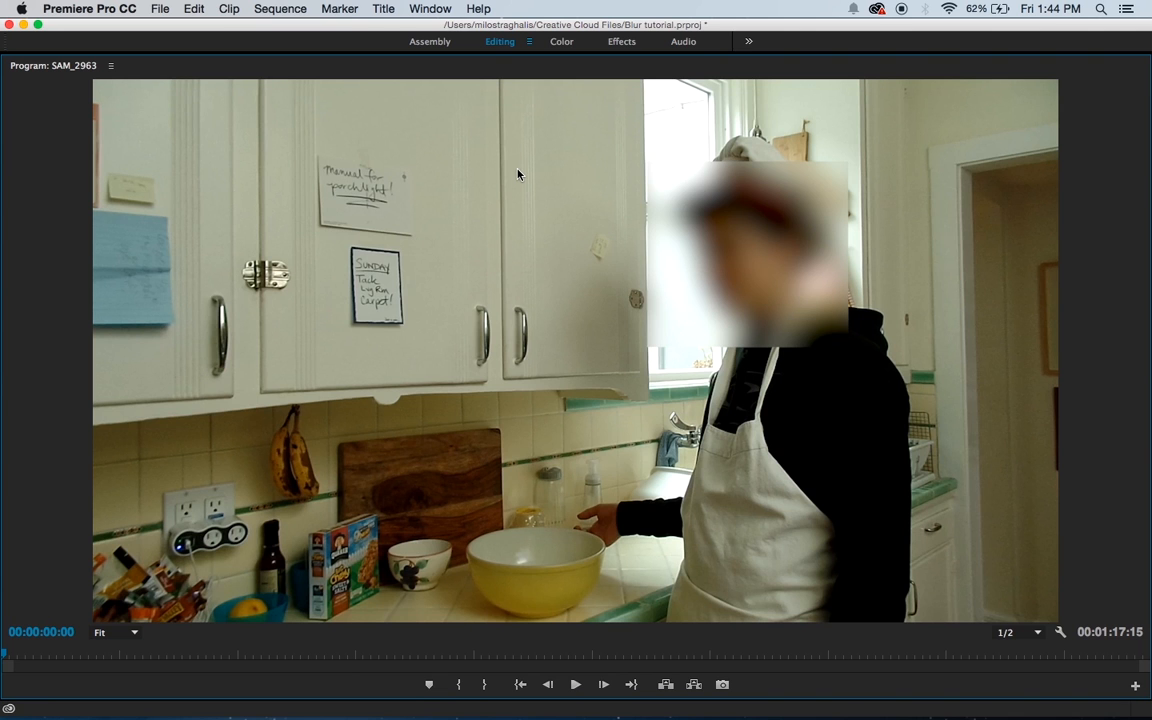
click(575, 684)
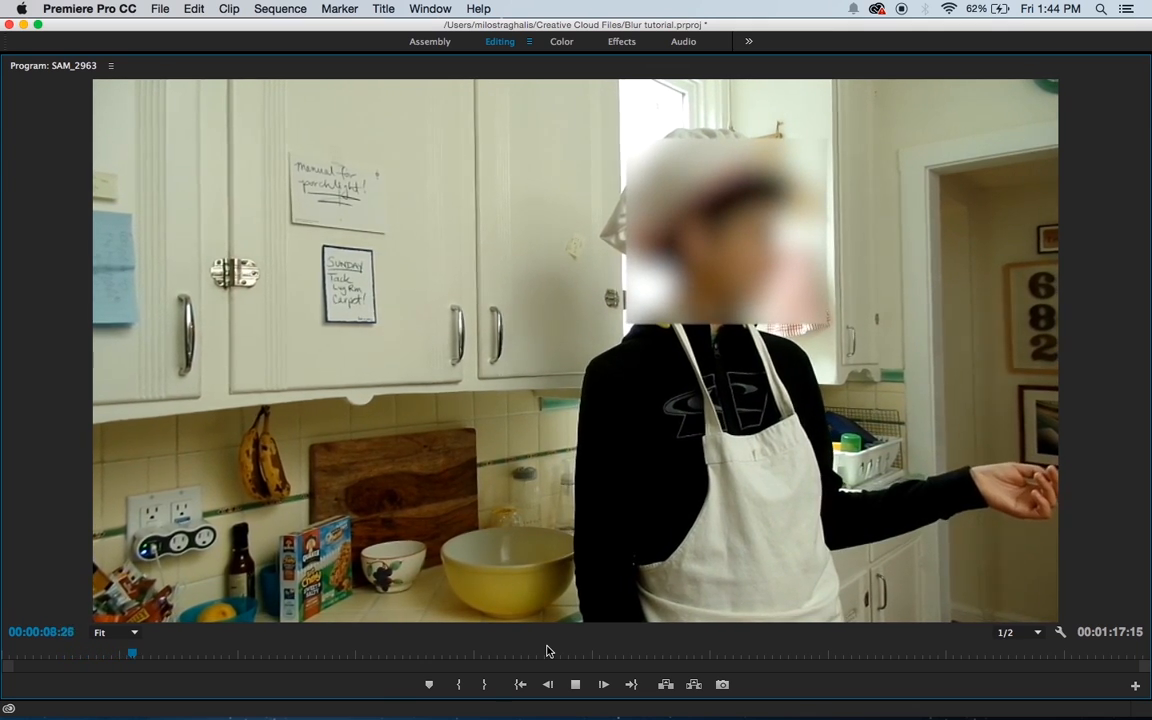
click(576, 684)
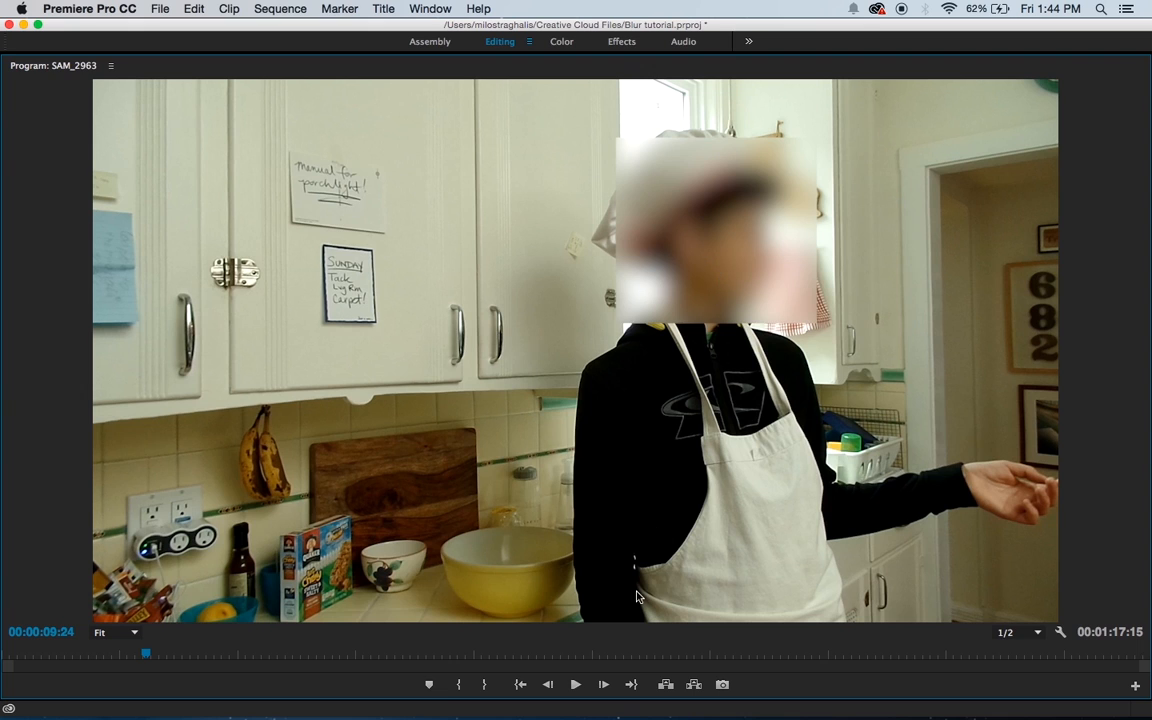
click(577, 684)
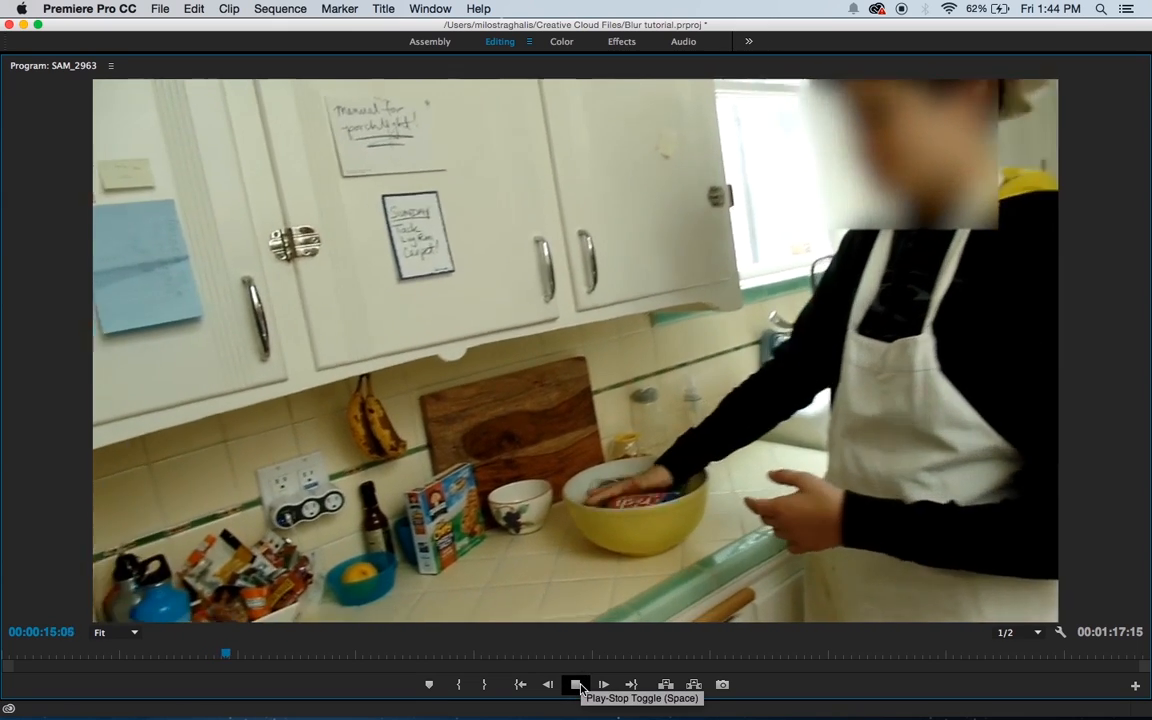
click(578, 685)
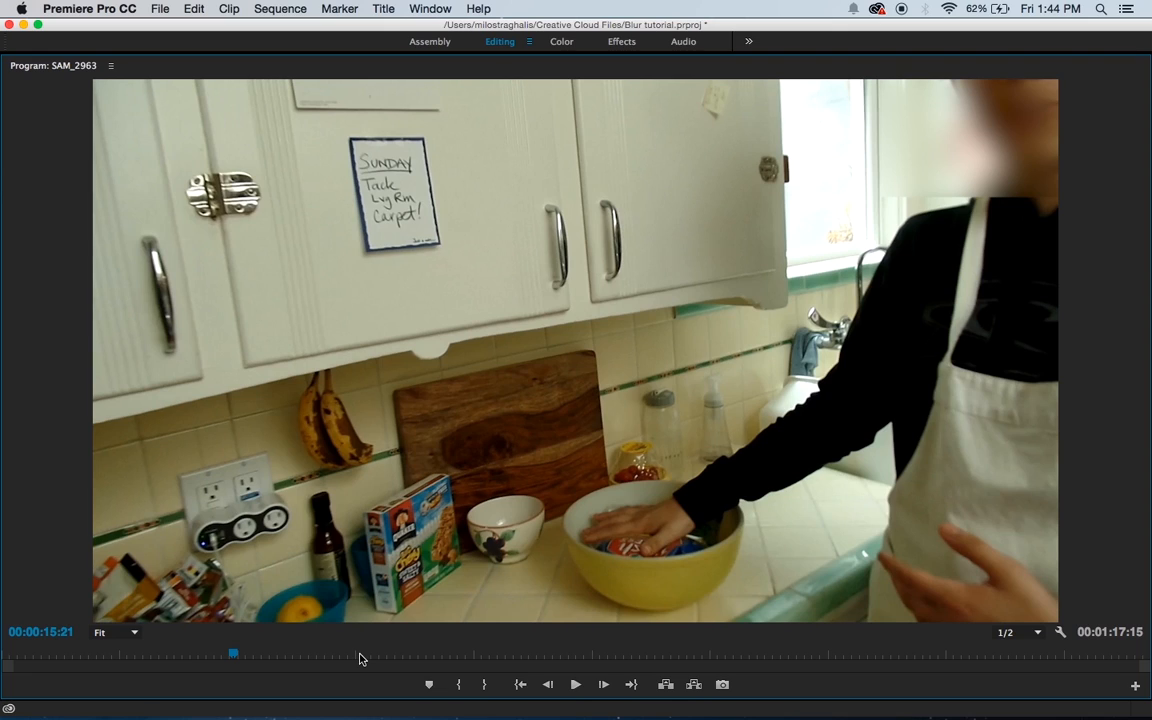
Step: Restore the full editing layout and move the playhead to 00:00:15:19, just before the first Blur title clip ends
key(grave)
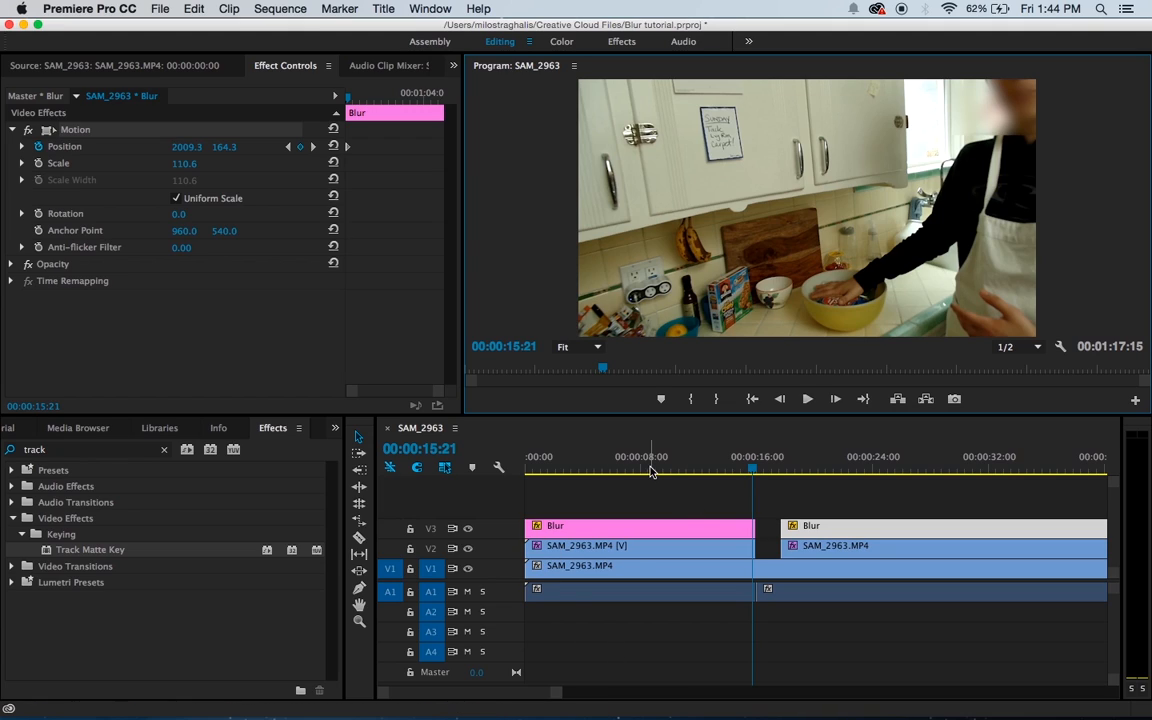
click(755, 470)
drag(755, 470, 754, 469)
click(541, 269)
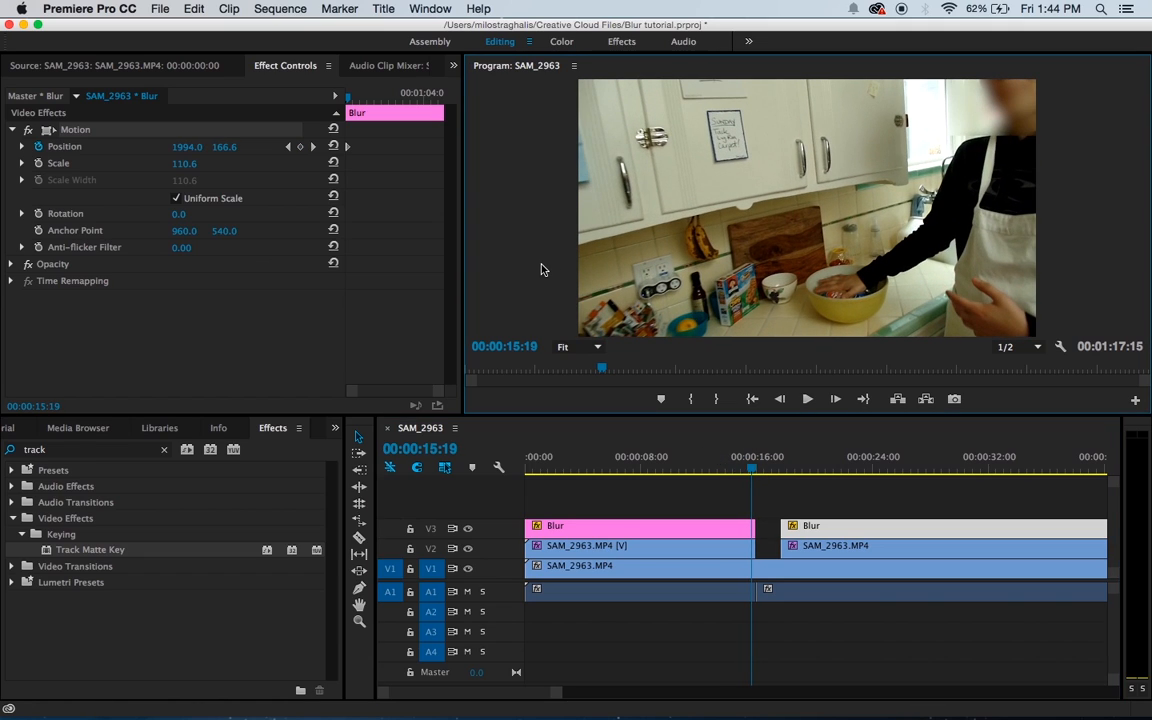